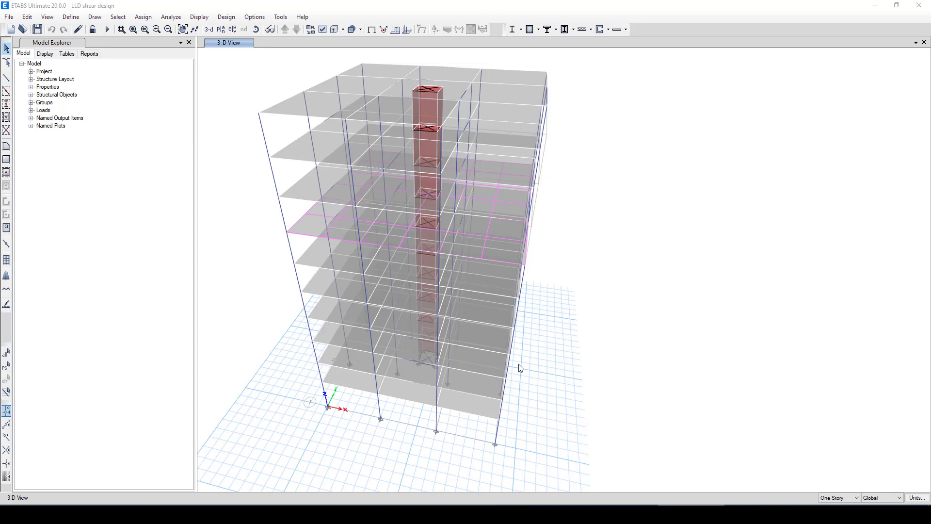
# Switch mass source MsSrc1 from element self and additional mass to specified load patterns.
pyautogui.rightClick(531, 364)
pyautogui.click(533, 344)
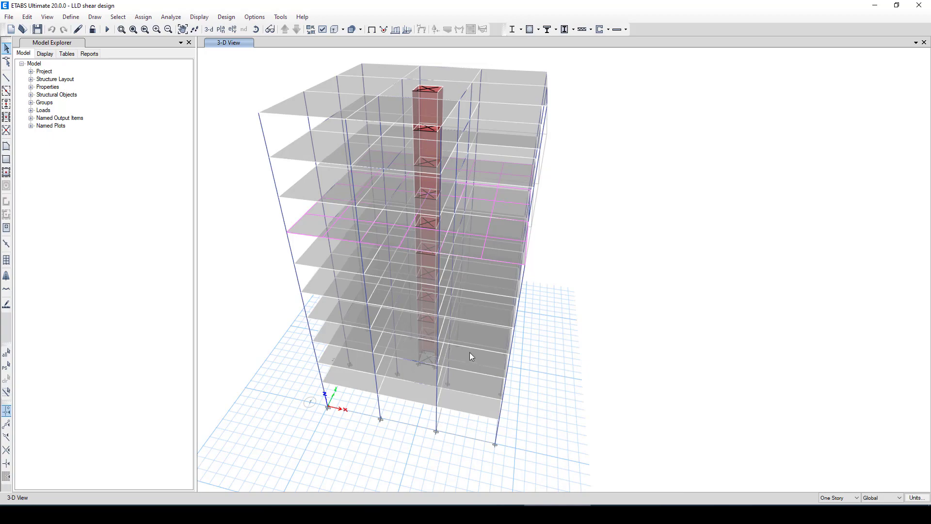
pyautogui.keyDown('shift'); pyautogui.moveTo(472, 356); pyautogui.dragTo(494, 352, button='middle'); pyautogui.keyUp('shift')
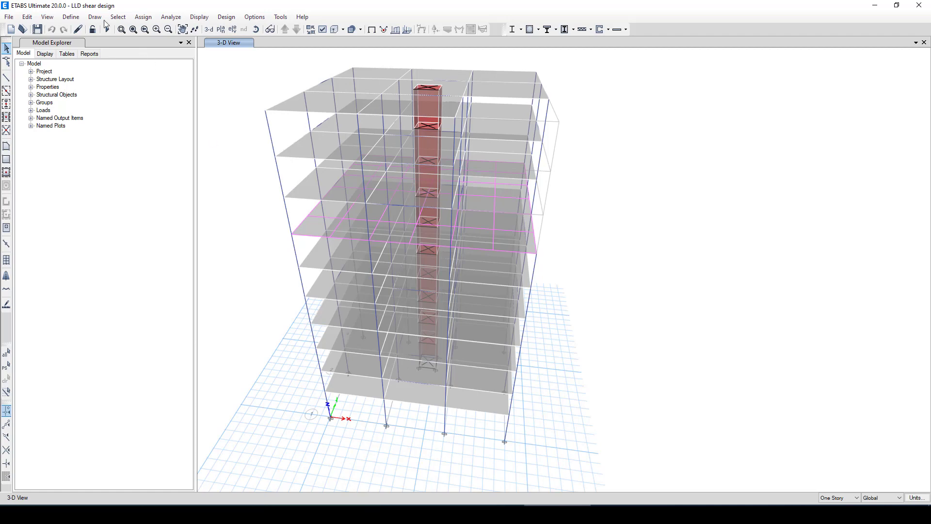
pyautogui.click(70, 17)
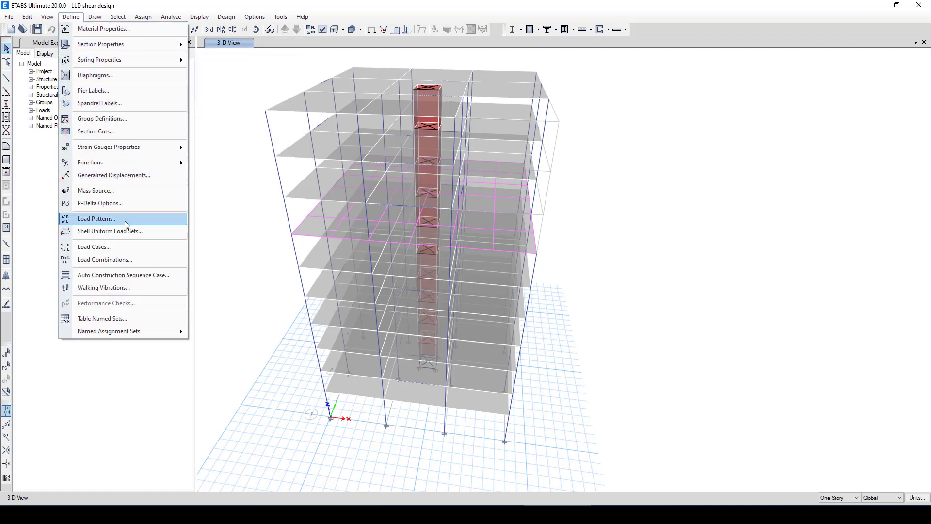
pyautogui.click(124, 193)
pyautogui.moveTo(482, 182); pyautogui.dragTo(239, 219)
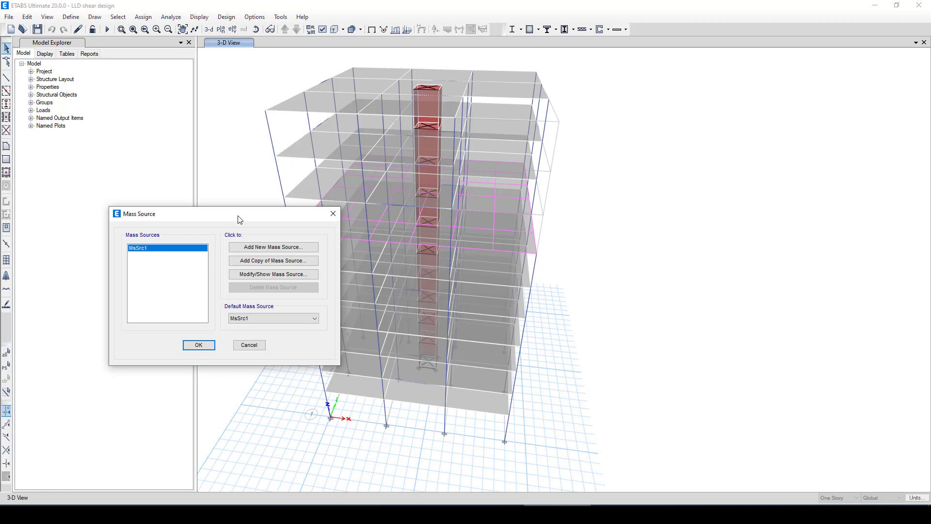
pyautogui.click(273, 273)
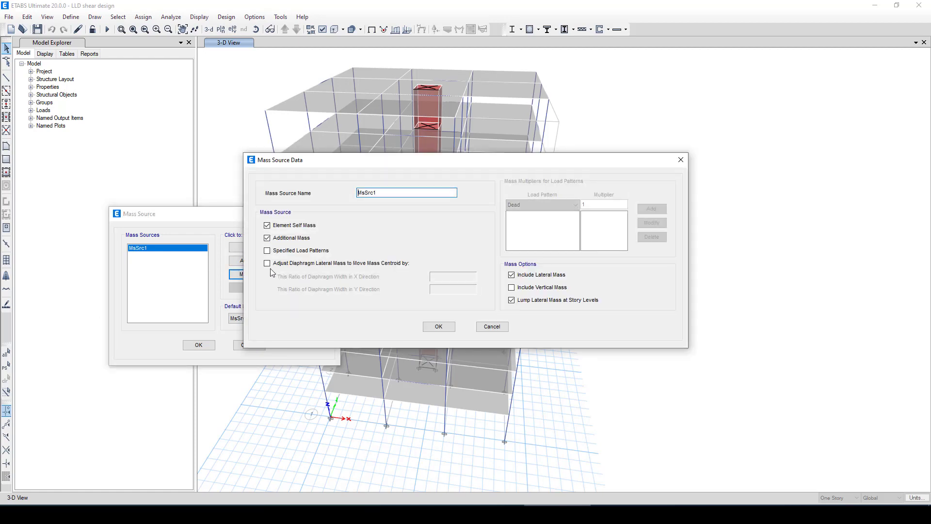
pyautogui.moveTo(444, 165); pyautogui.dragTo(435, 166)
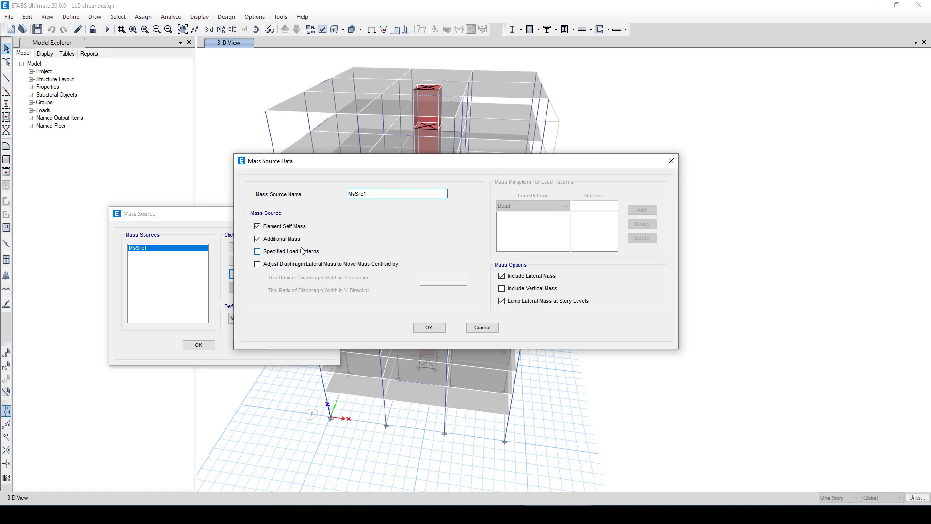
pyautogui.click(258, 251)
pyautogui.click(258, 239)
pyautogui.click(258, 226)
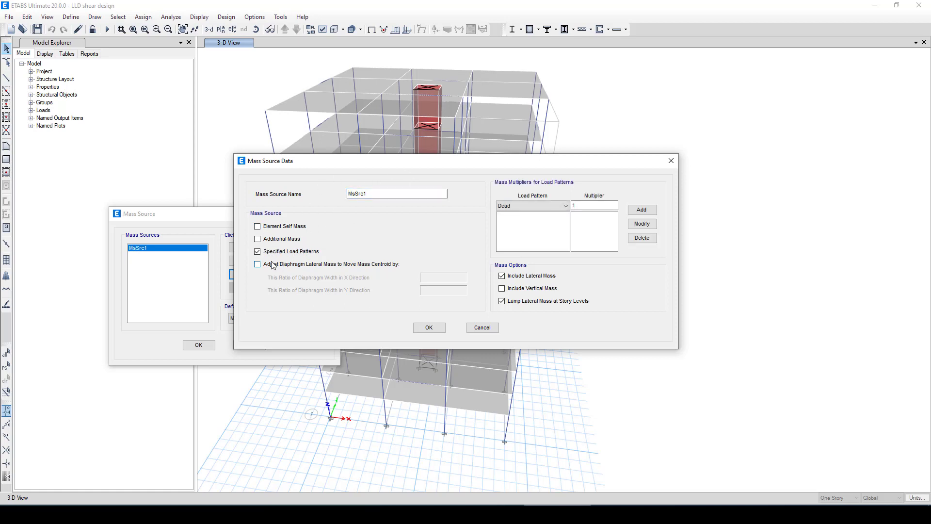
# Add Dead at multiplier 1 and Live at 0.25 to MsSrc1's mass multipliers and confirm.
pyautogui.click(647, 214)
pyautogui.click(541, 206)
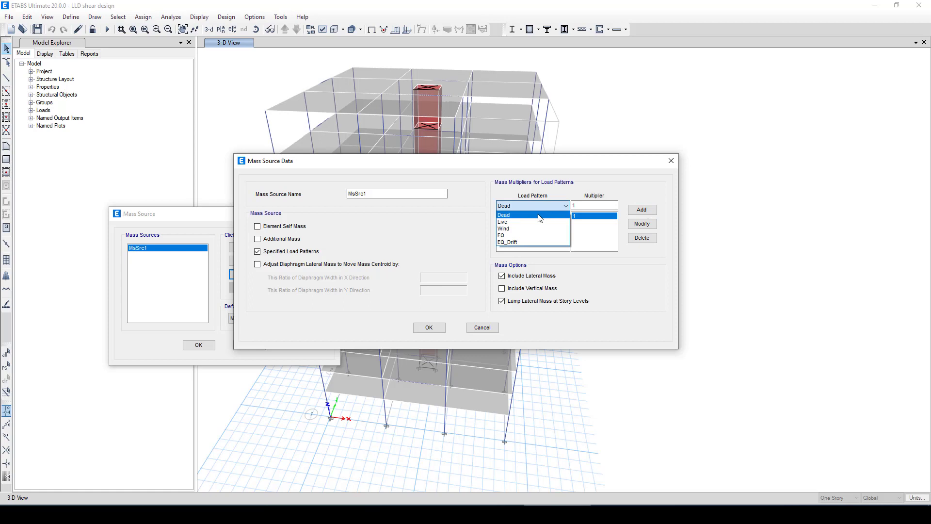
pyautogui.click(504, 221)
pyautogui.click(572, 205)
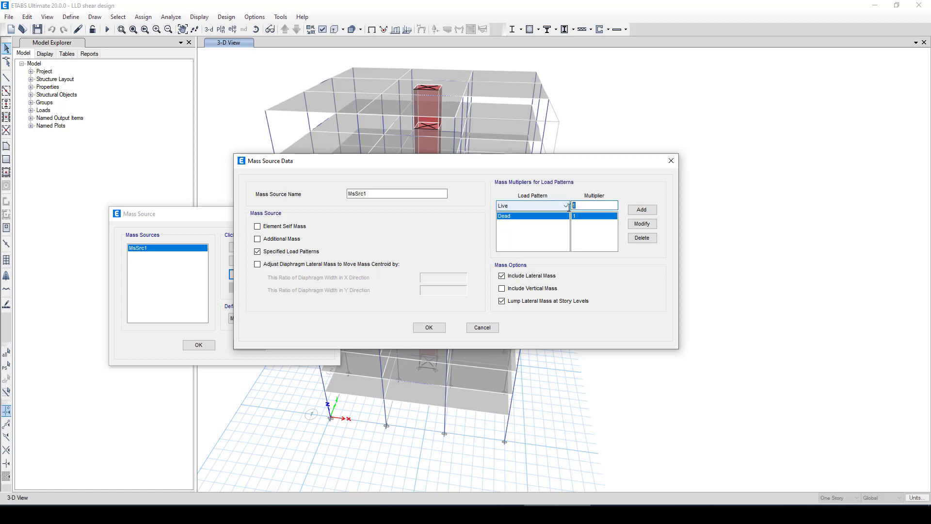
pyautogui.write('0.25')
pyautogui.click(641, 210)
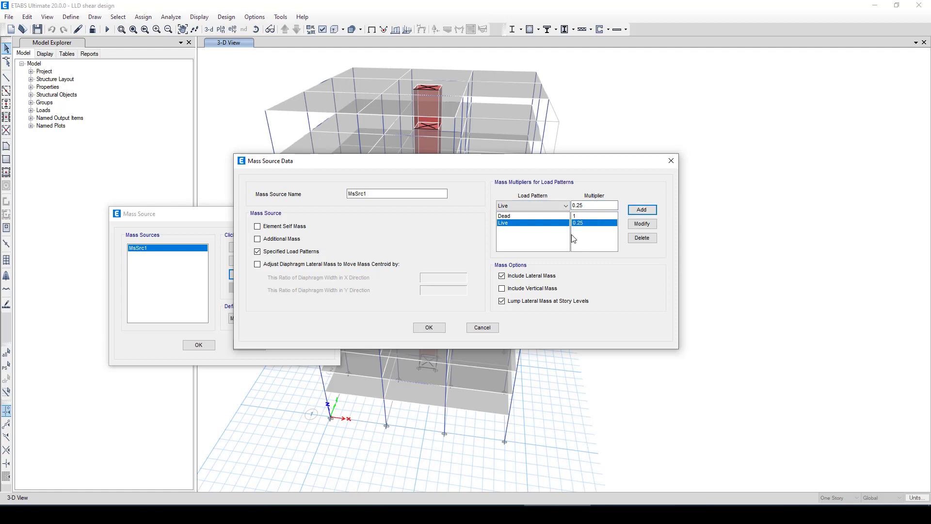
pyautogui.click(511, 217)
pyautogui.click(515, 224)
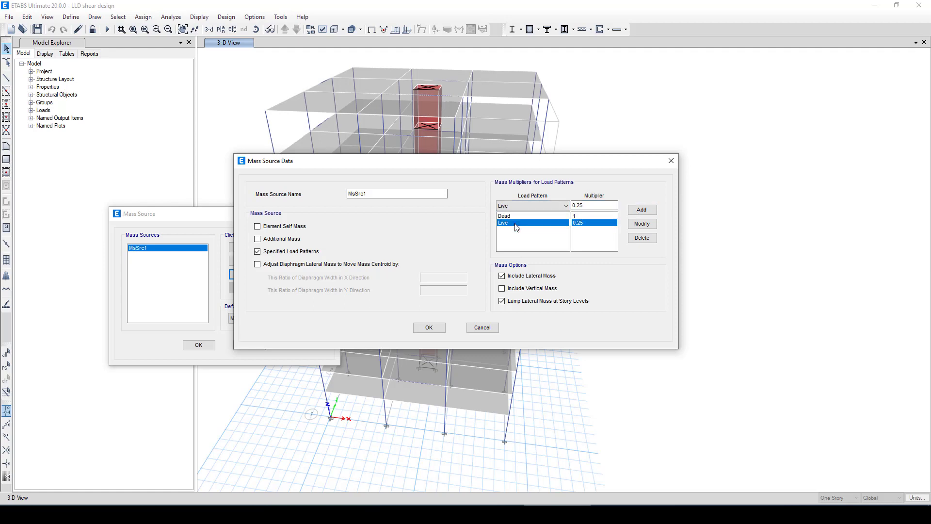
pyautogui.click(429, 328)
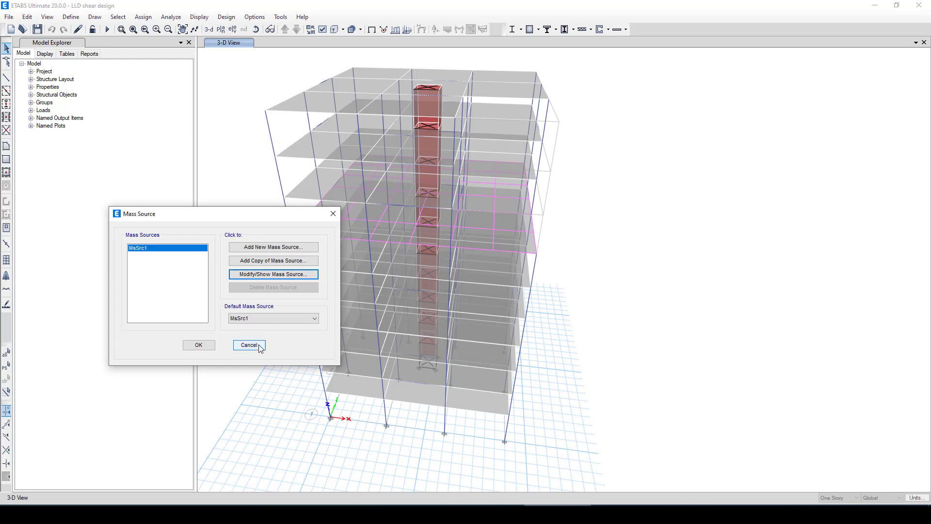
# Accept the mass source and bring up the Modal load case's settings.
pyautogui.click(199, 345)
pyautogui.click(71, 18)
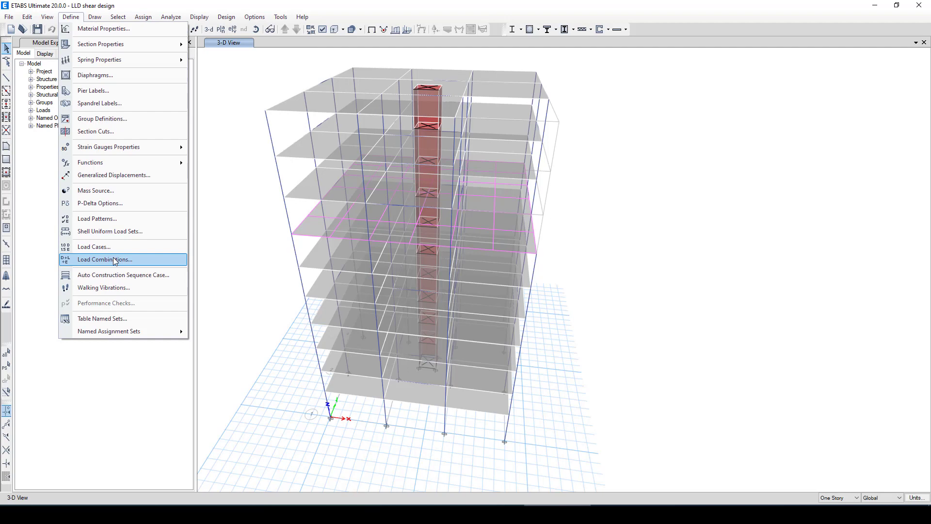
pyautogui.click(116, 247)
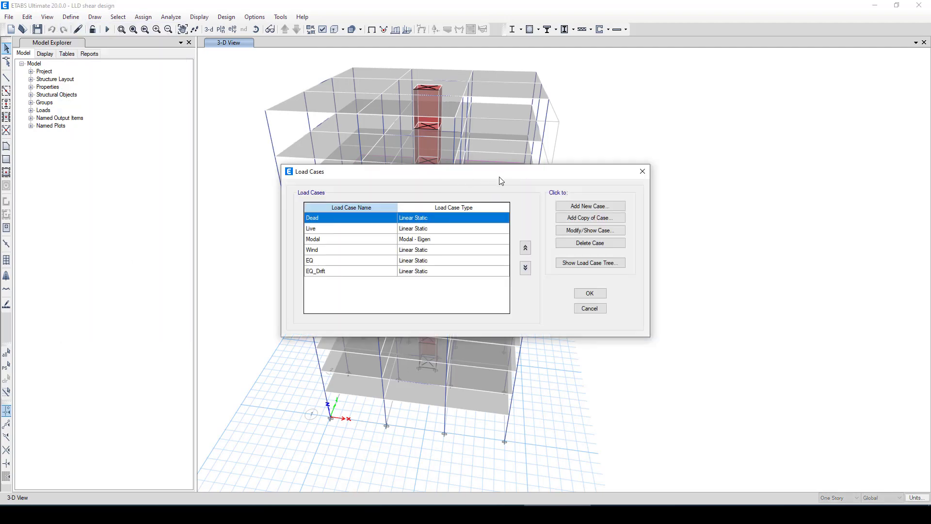
pyautogui.moveTo(499, 177); pyautogui.dragTo(429, 174)
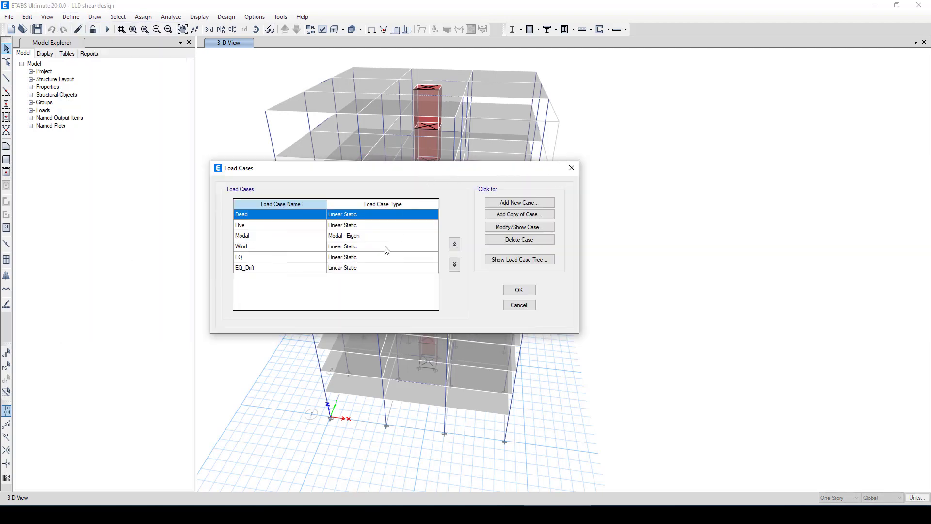
pyautogui.click(268, 238)
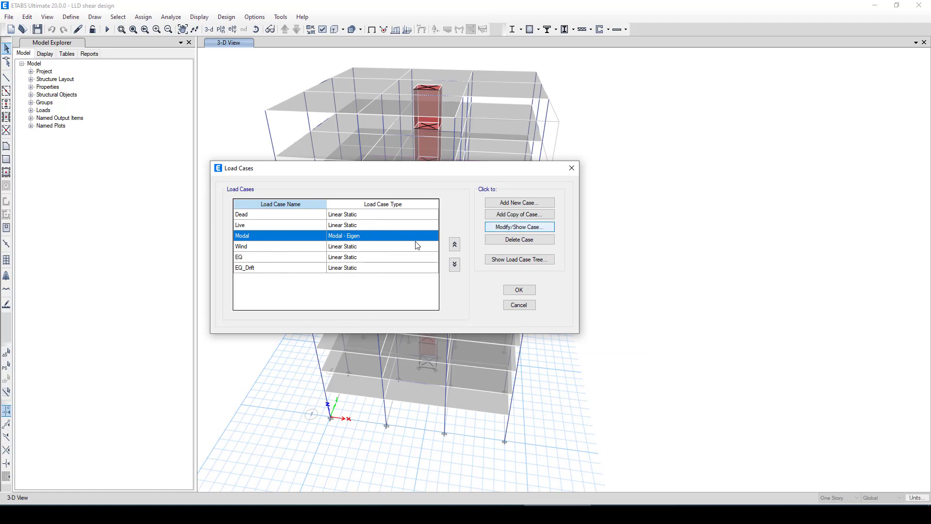
pyautogui.click(510, 228)
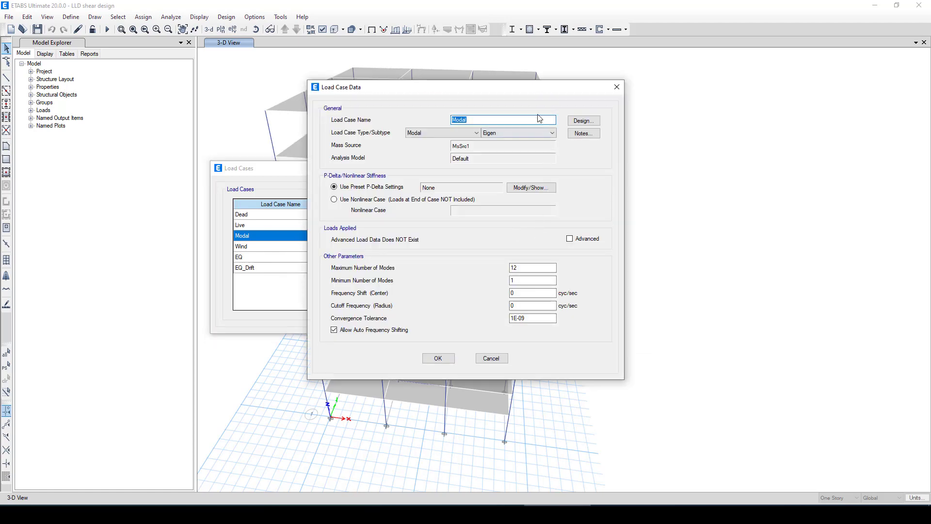
pyautogui.moveTo(522, 88); pyautogui.dragTo(338, 126)
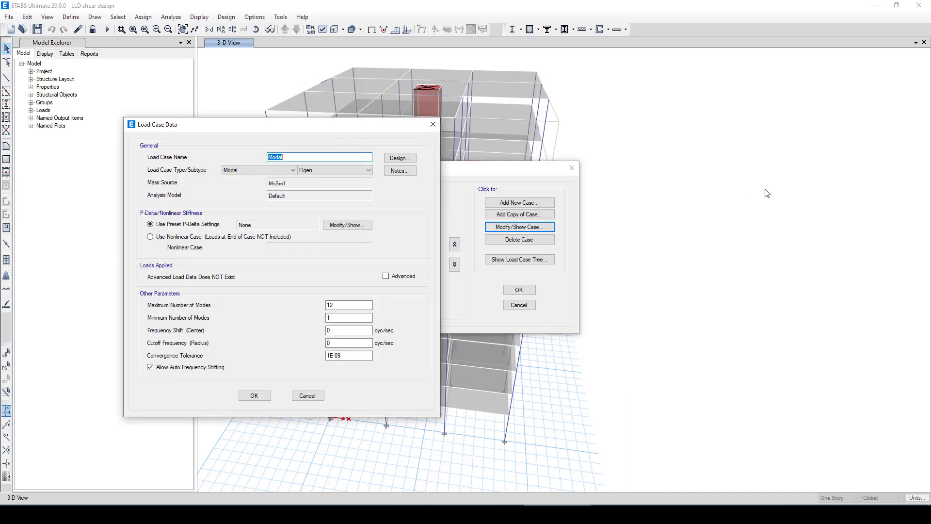
# Set the Modal case's maximum number of modes to 20.
pyautogui.click(552, 176)
pyautogui.moveTo(407, 130); pyautogui.dragTo(335, 184)
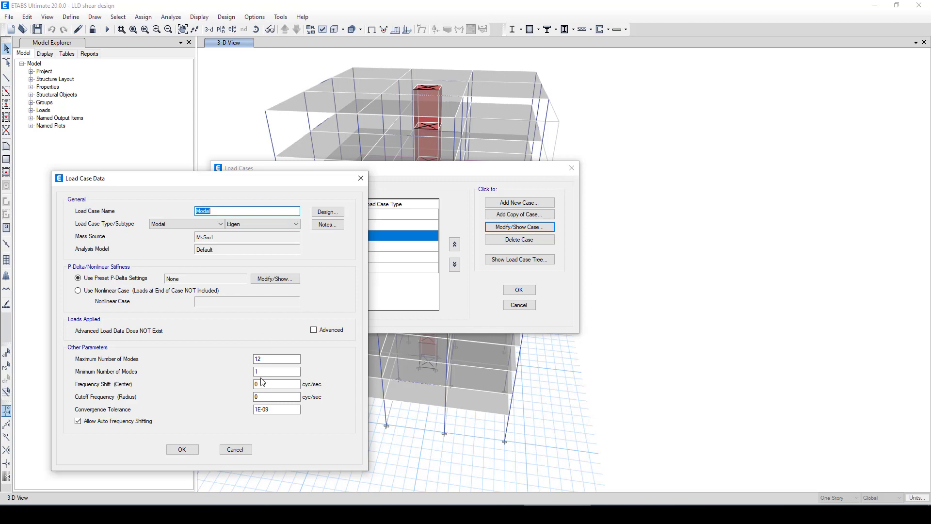
pyautogui.doubleClick(255, 359)
pyautogui.write('30')
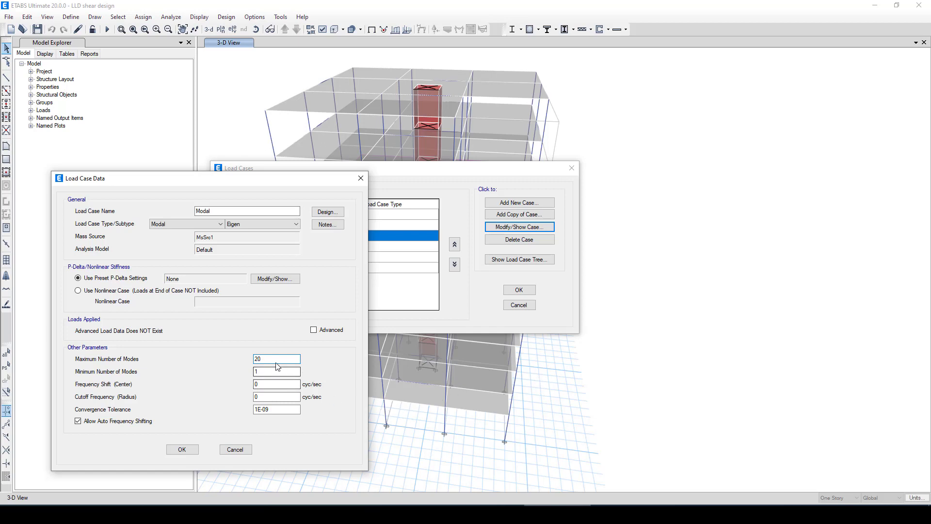
pyautogui.moveTo(265, 359); pyautogui.dragTo(251, 359)
pyautogui.moveTo(264, 185); pyautogui.dragTo(302, 157)
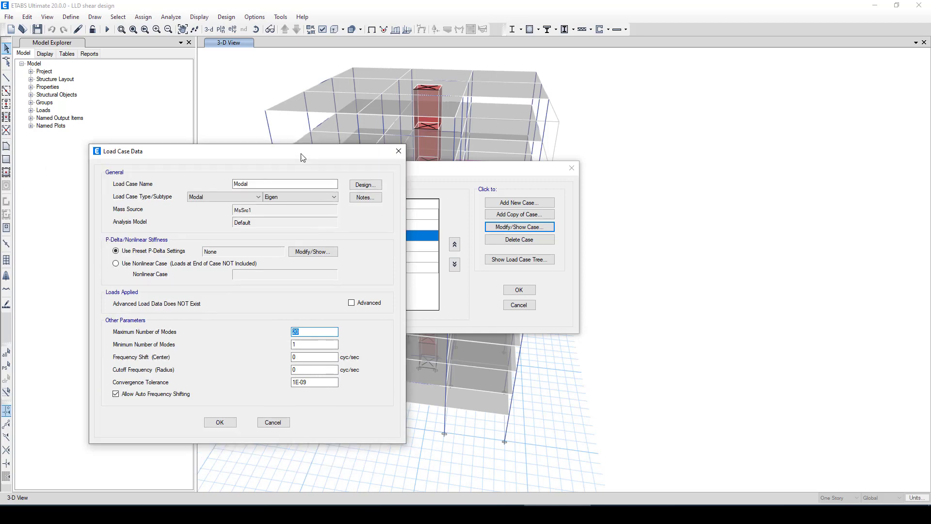
pyautogui.click(292, 197)
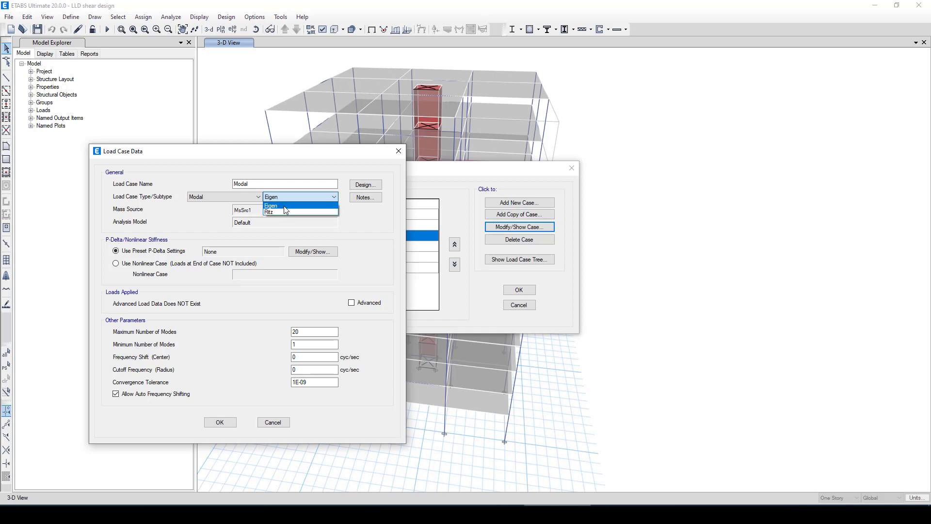
pyautogui.click(285, 206)
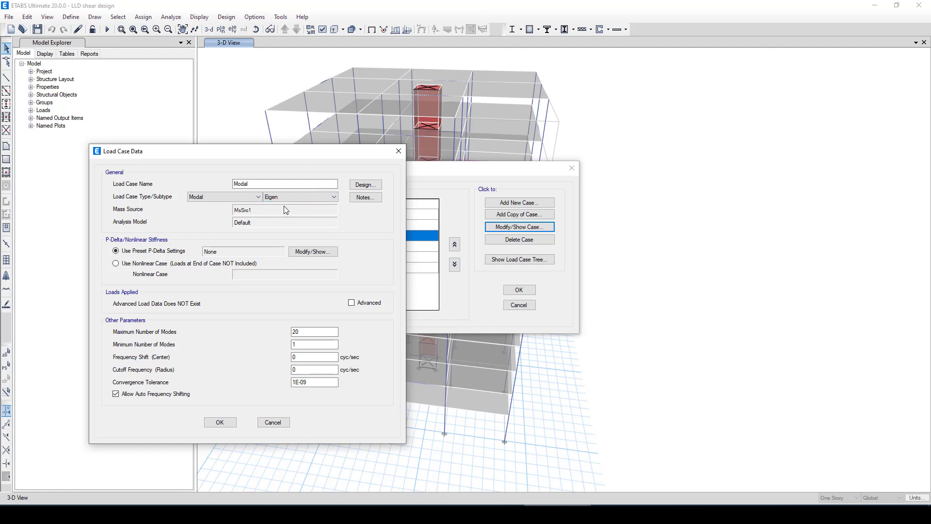
pyautogui.click(283, 198)
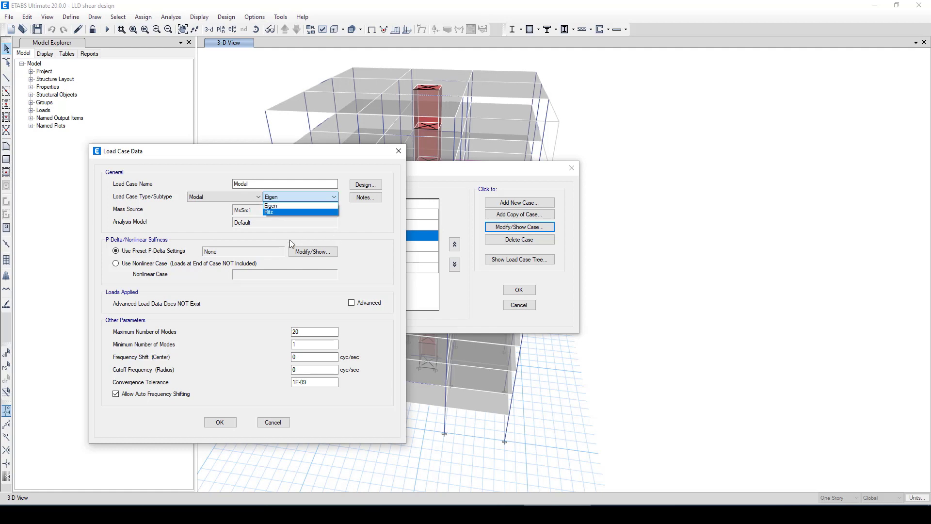
pyautogui.click(277, 206)
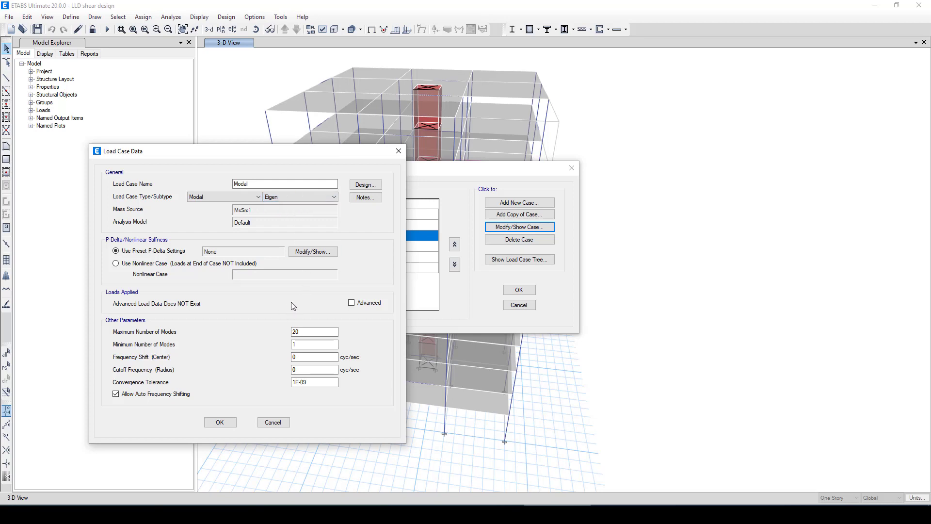
# Show the advanced loads applied table, add a row, and make its load type Acceleration.
pyautogui.click(364, 306)
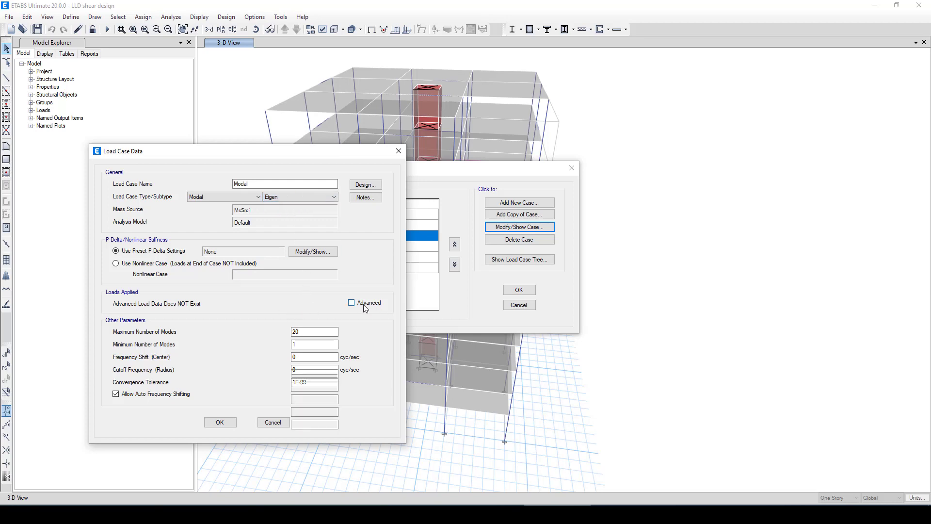
pyautogui.moveTo(319, 148); pyautogui.dragTo(332, 123)
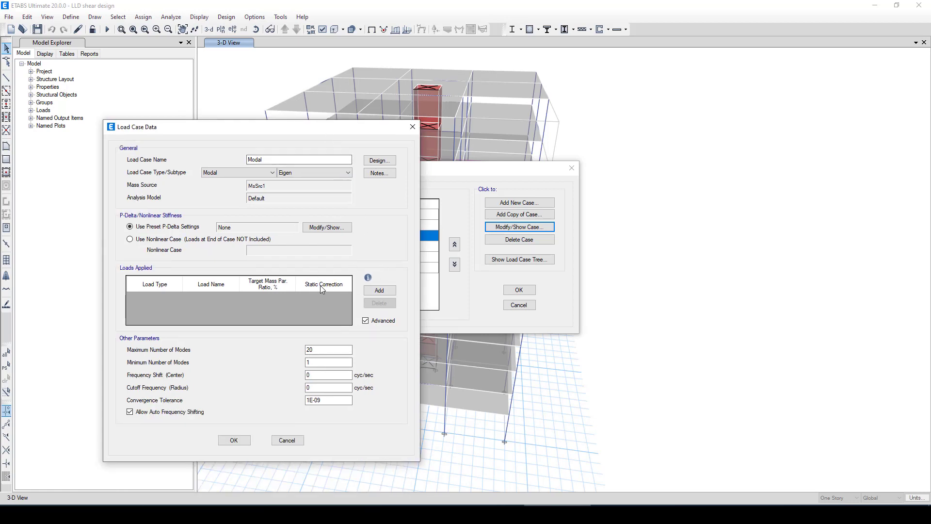
pyautogui.click(379, 290)
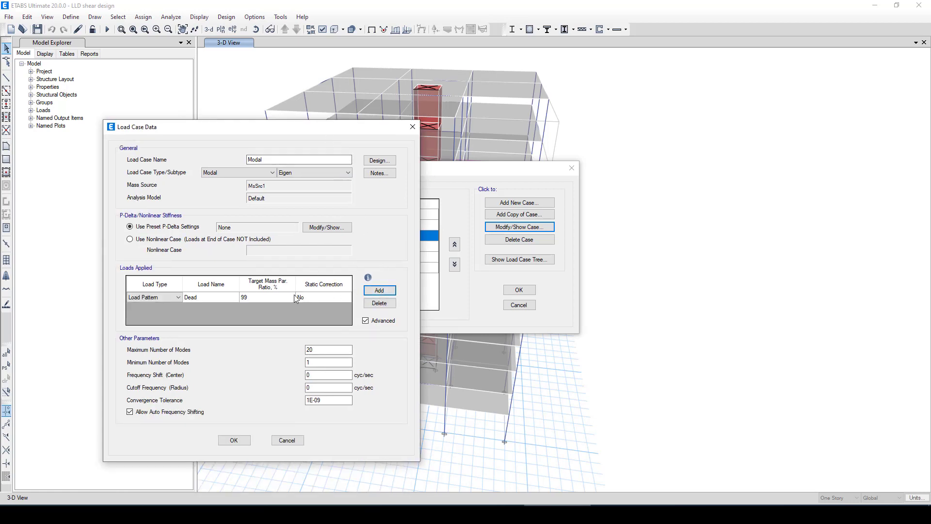
pyautogui.click(151, 299)
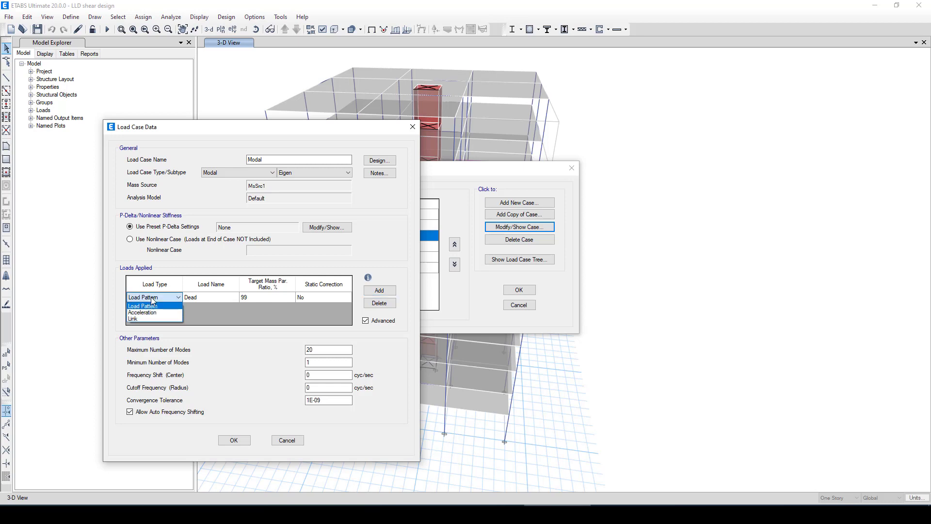
pyautogui.click(142, 312)
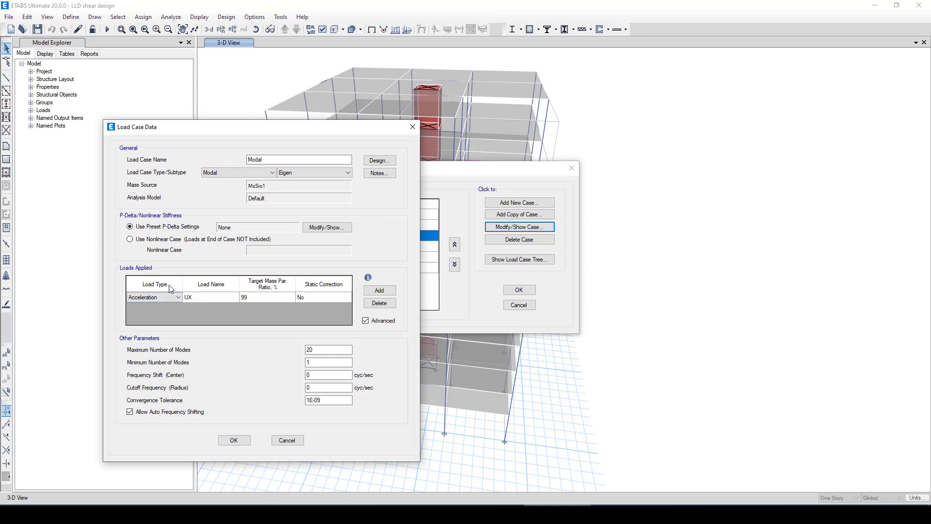
# Keep the first applied load as Acceleration UX and edit its target mass ratio to 90.
pyautogui.click(146, 297)
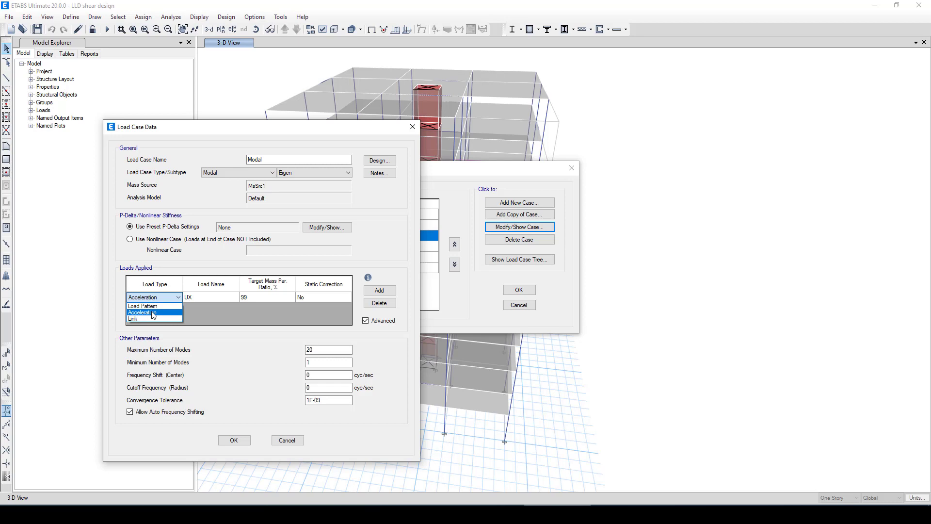
pyautogui.click(203, 267)
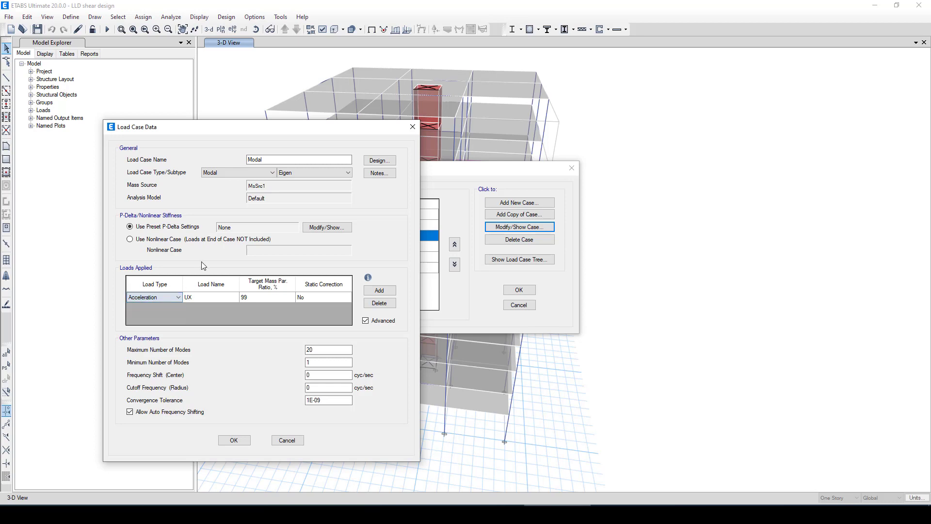
pyautogui.click(196, 297)
pyautogui.click(205, 298)
pyautogui.click(205, 298)
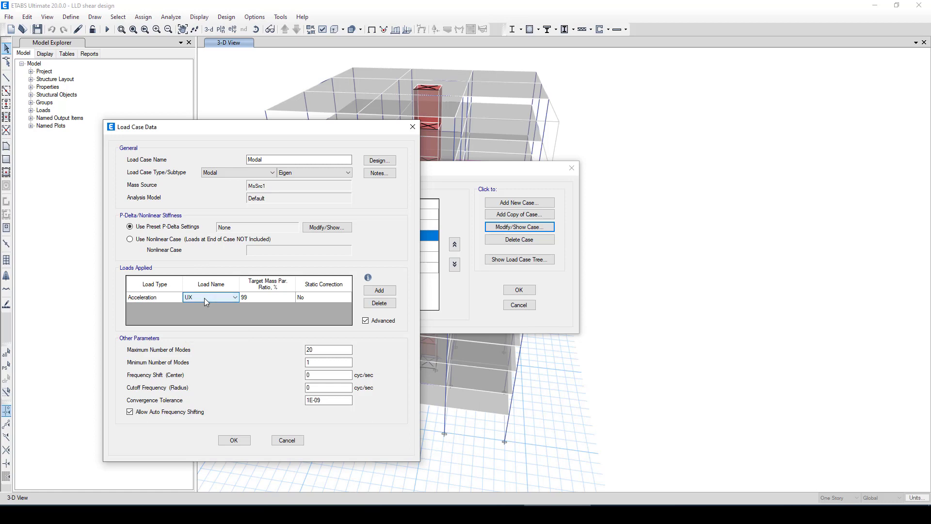
pyautogui.click(260, 298)
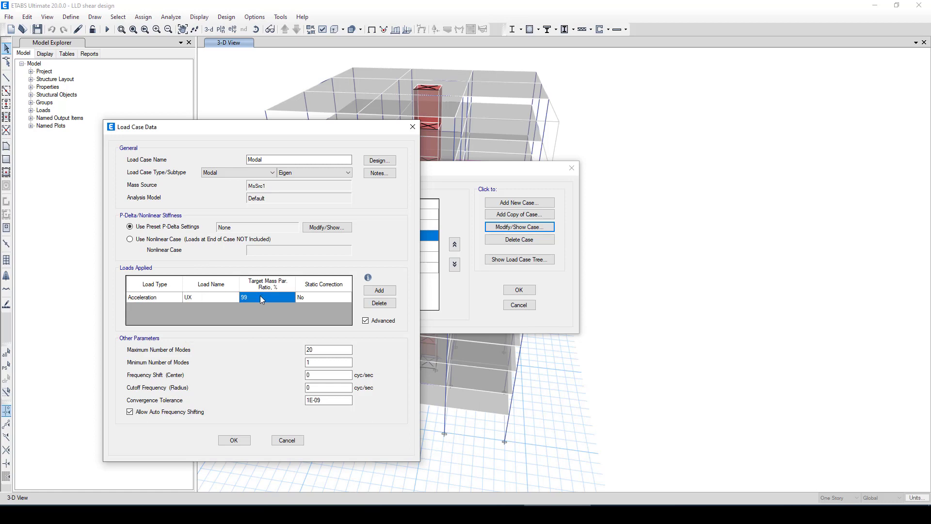
pyautogui.click(260, 295)
pyautogui.moveTo(255, 298); pyautogui.dragTo(241, 298)
# Add a second applied load: Acceleration UY with a 90% target mass ratio.
pyautogui.click(380, 290)
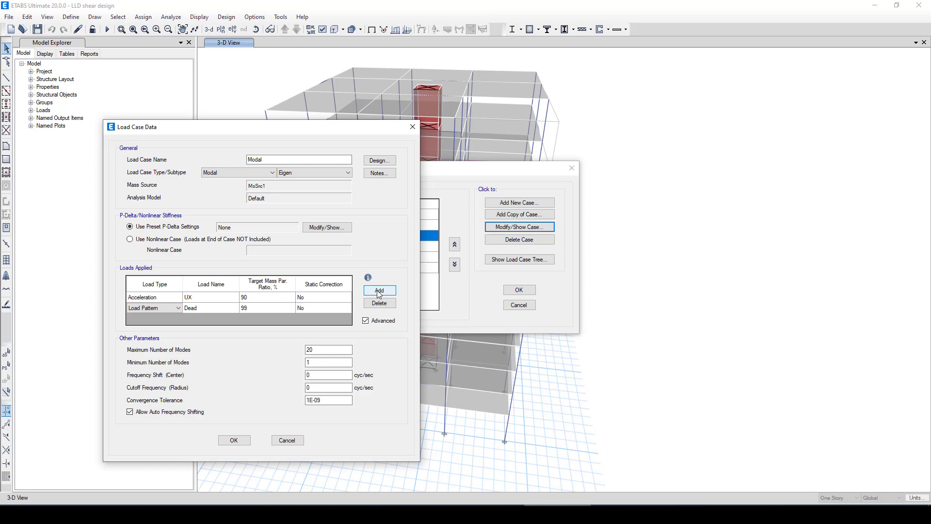
pyautogui.click(209, 310)
pyautogui.click(147, 307)
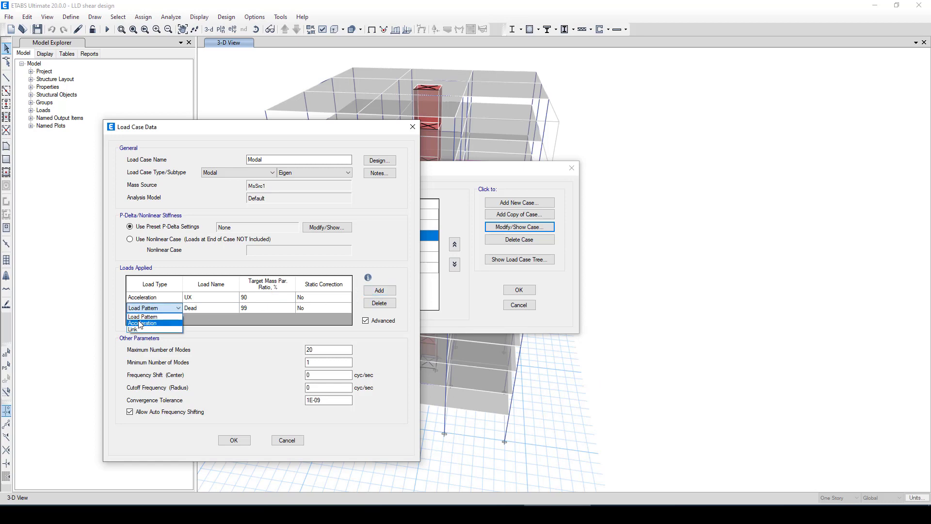
pyautogui.click(169, 319)
pyautogui.click(209, 307)
pyautogui.click(209, 307)
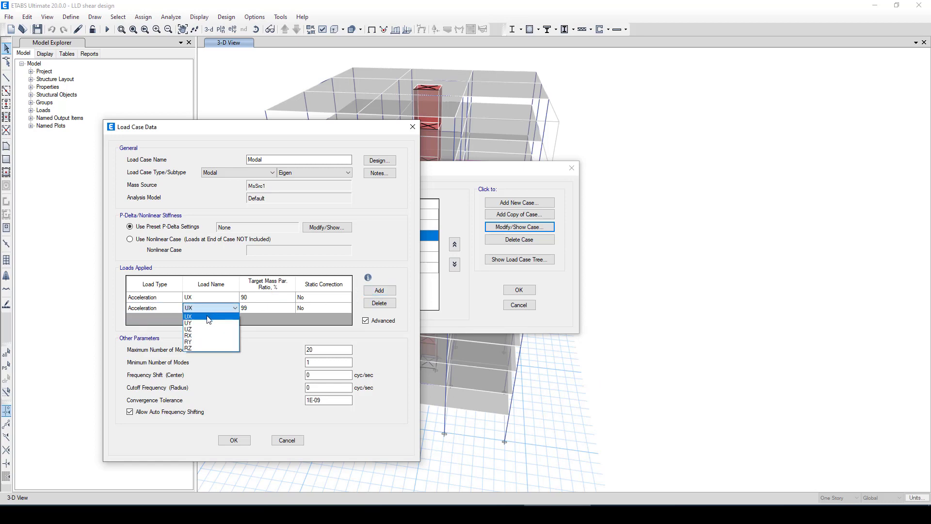
pyautogui.click(208, 324)
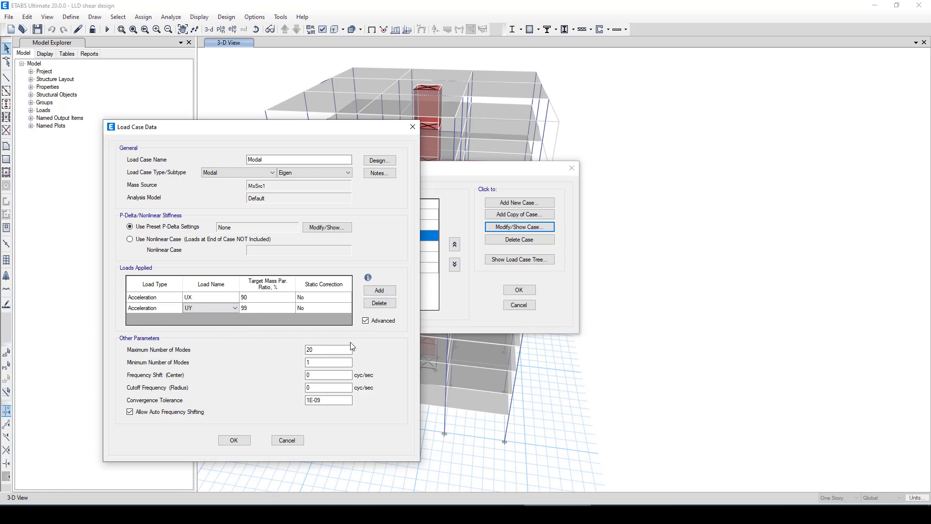
pyautogui.click(249, 311)
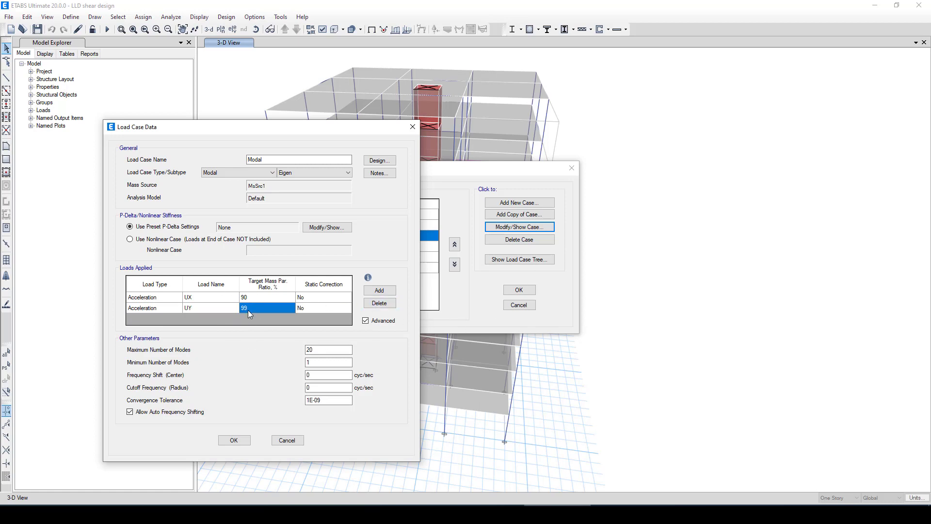
pyautogui.write('90')
# Add a third applied load, Acceleration UZ, and close both load case dialogs with OK.
pyautogui.click(379, 290)
pyautogui.click(155, 319)
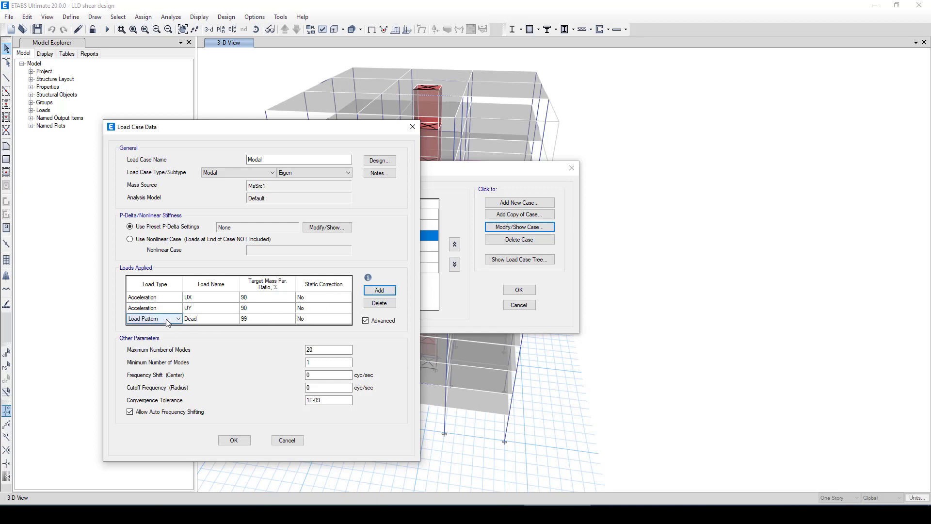
pyautogui.click(164, 319)
pyautogui.click(142, 334)
pyautogui.click(209, 318)
pyautogui.click(209, 318)
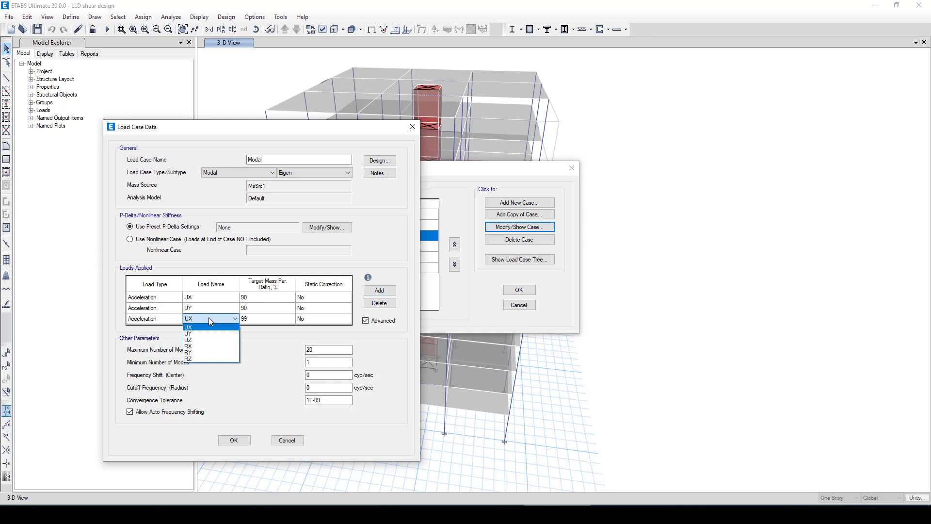
pyautogui.click(208, 340)
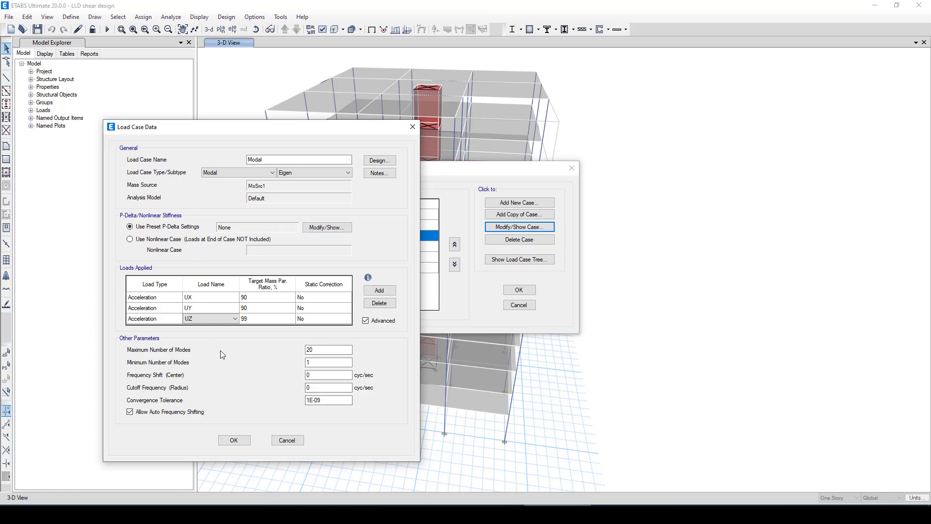
pyautogui.click(234, 440)
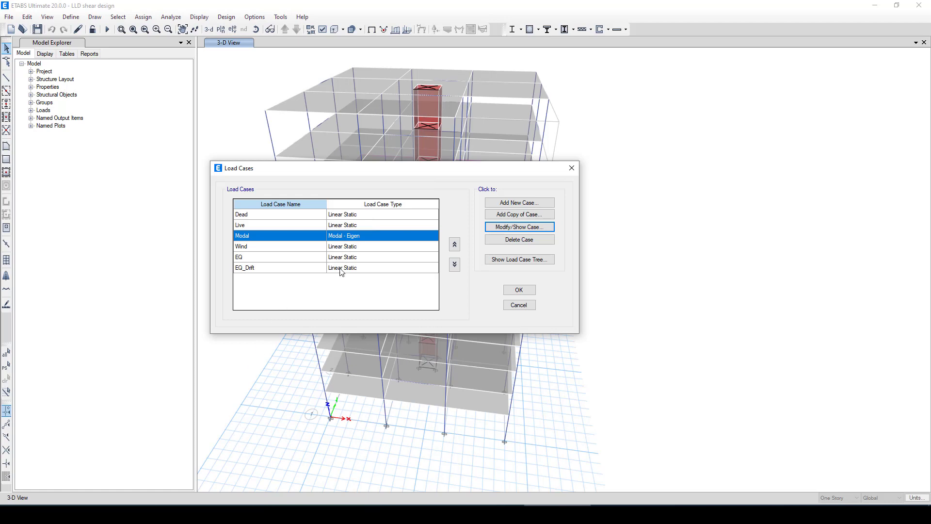
pyautogui.click(519, 290)
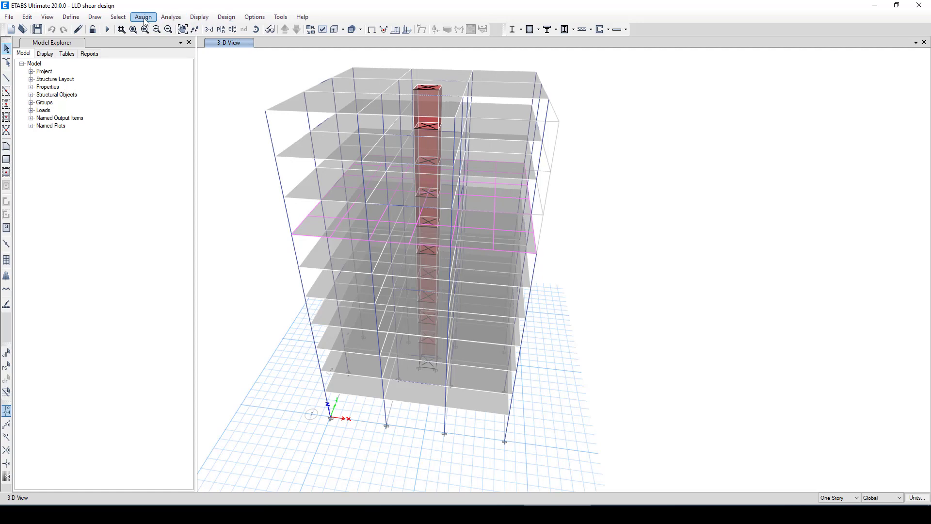
# Set every load case to not run except Modal, then run the analysis.
pyautogui.click(170, 17)
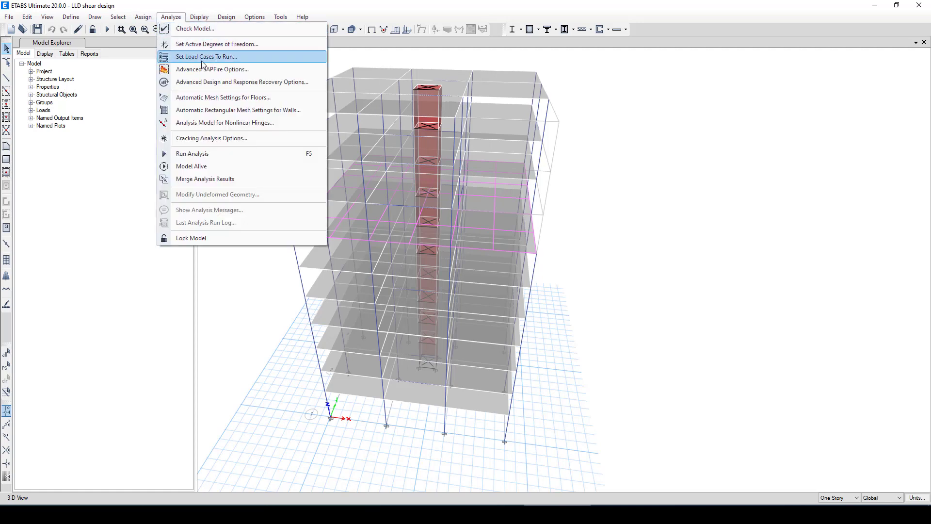
pyautogui.click(219, 59)
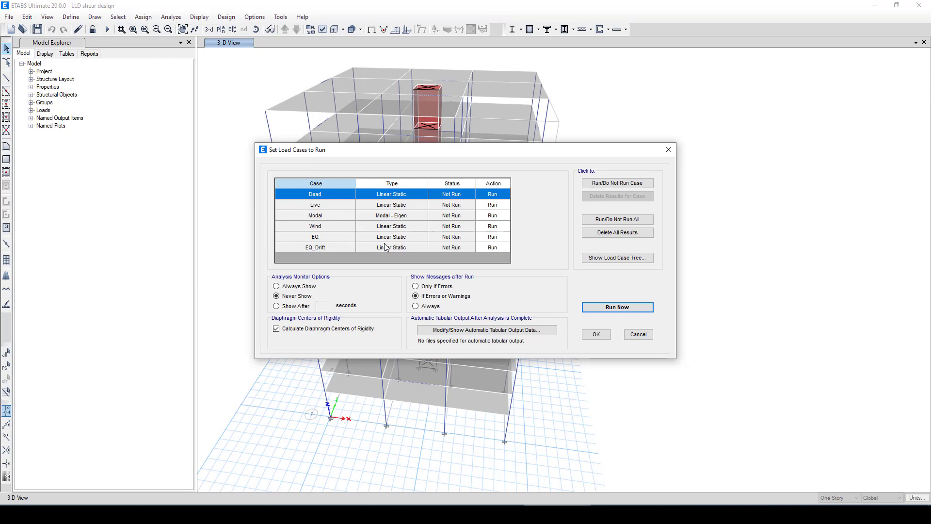
pyautogui.click(497, 247)
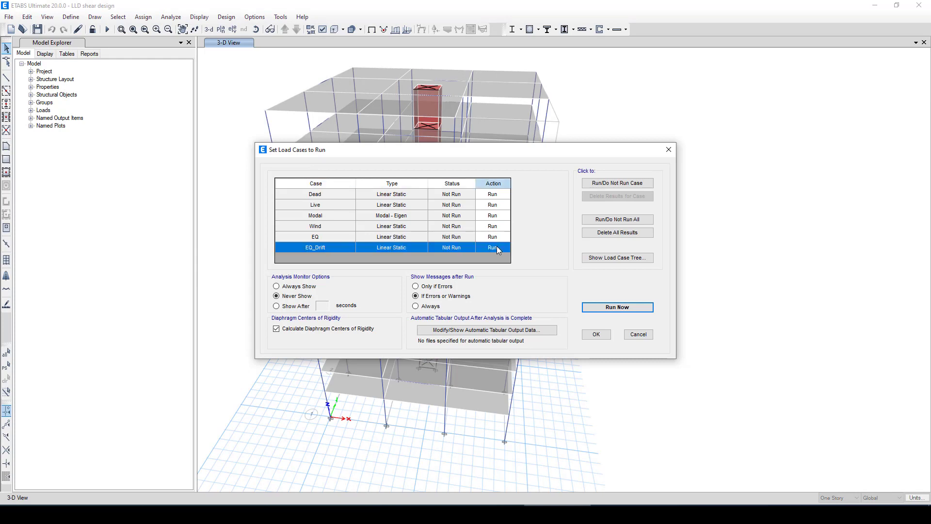
pyautogui.click(615, 219)
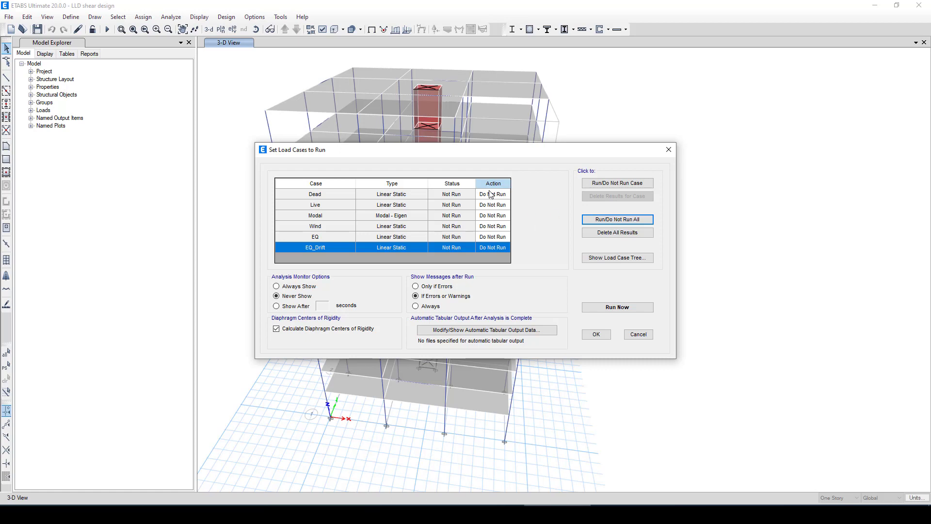
pyautogui.keyDown('ctrl'); pyautogui.click(492, 217); pyautogui.keyUp('ctrl')
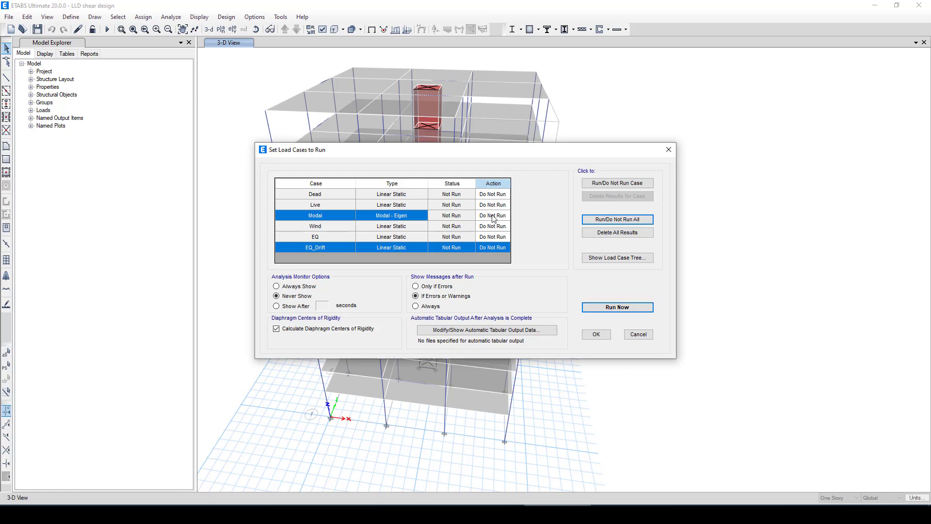
pyautogui.click(611, 184)
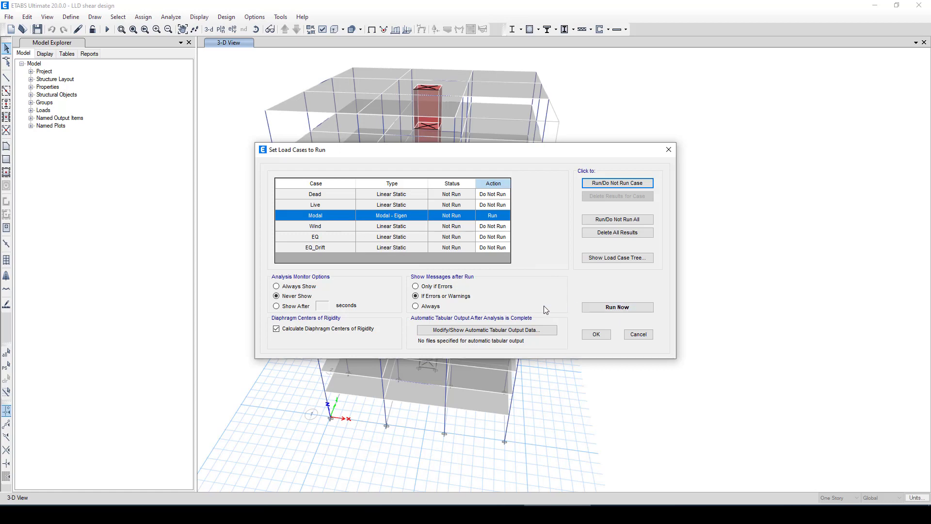
pyautogui.click(609, 307)
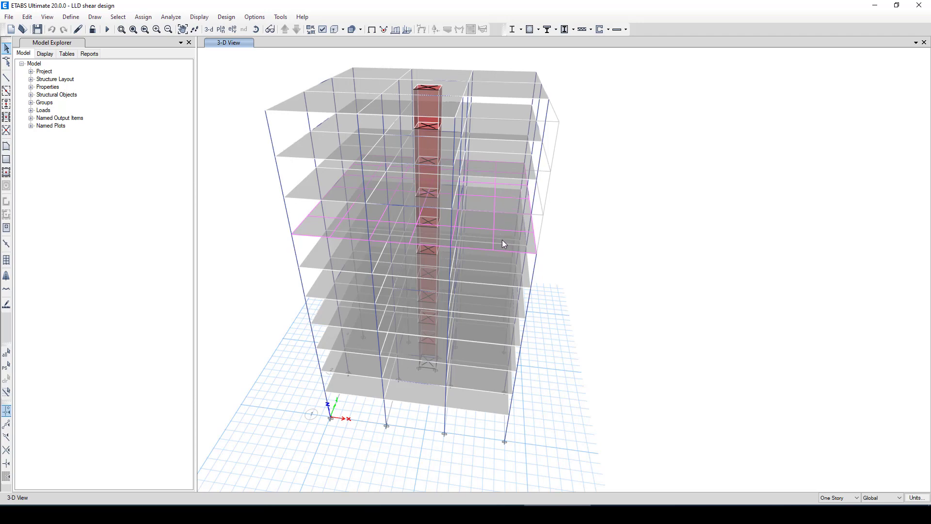
# Let the modal analysis finish so the Mode 1 shape, period about 1.229, appears.
pyautogui.press('F5')
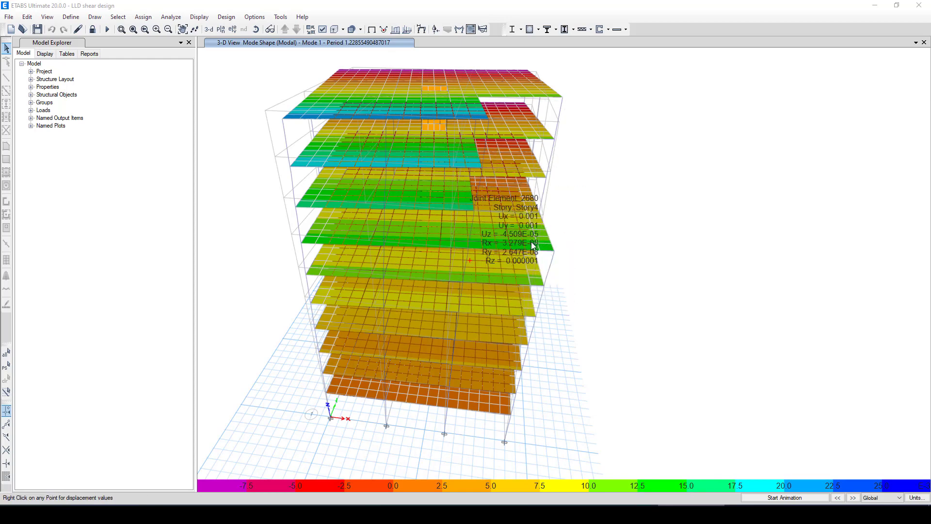
# Check joint displacement values, then orbit and zoom into the lower stories of the Mode 1 shape.
pyautogui.rightClick(506, 361)
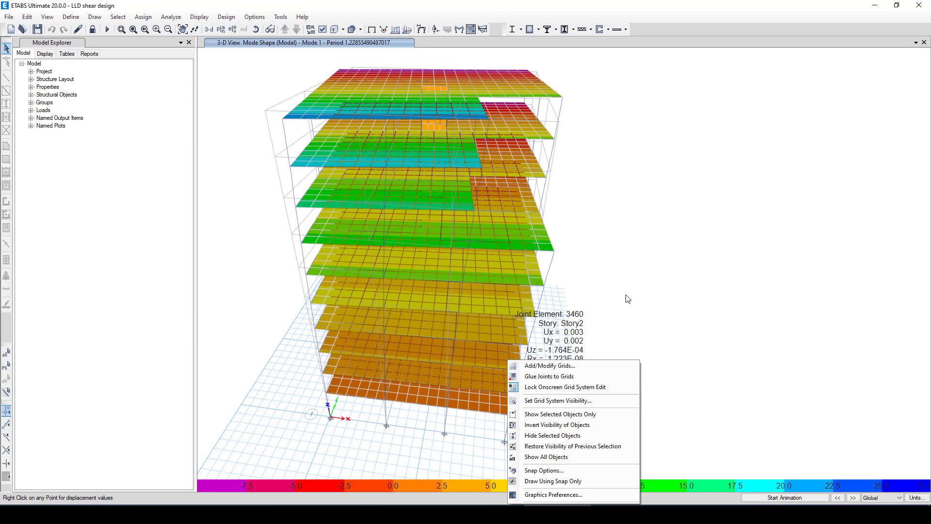
pyautogui.press('Escape')
pyautogui.rightClick(510, 361)
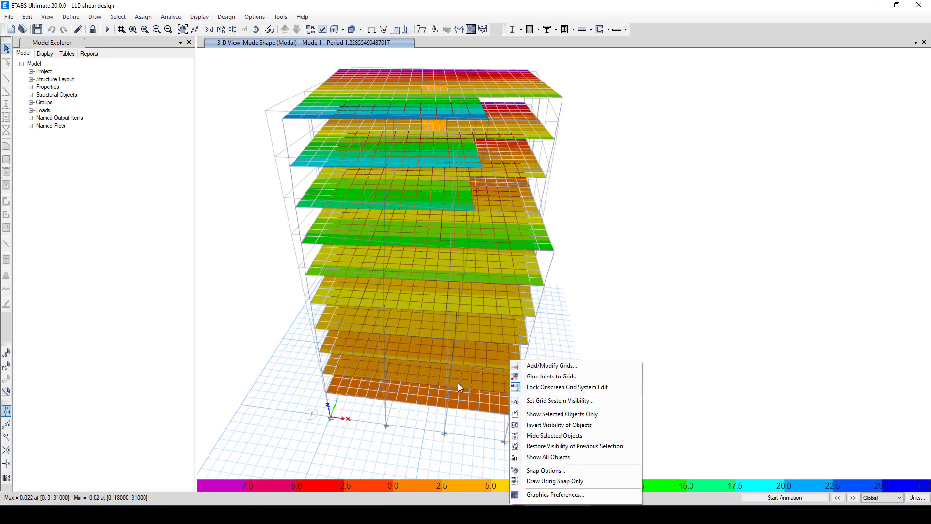
pyautogui.click(559, 328)
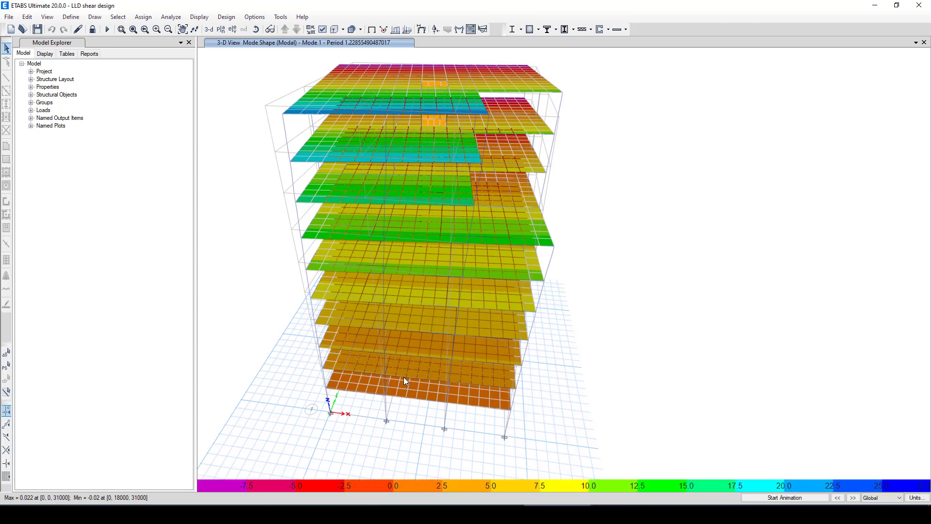
pyautogui.keyDown('shift'); pyautogui.moveTo(446, 377); pyautogui.dragTo(485, 368, button='middle'); pyautogui.keyUp('shift')
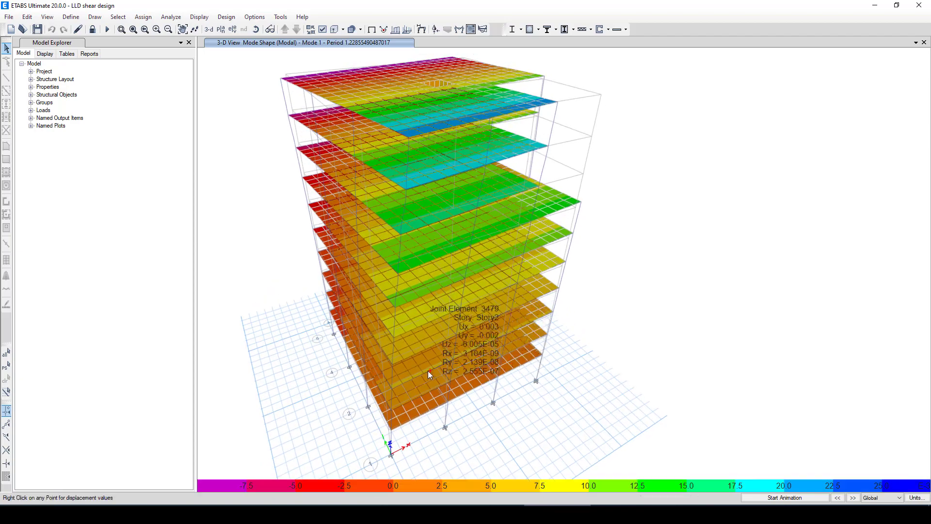
pyautogui.keyDown('shift'); pyautogui.moveTo(428, 371); pyautogui.dragTo(311, 372, button='middle'); pyautogui.keyUp('shift')
pyautogui.scroll(3, 310, 373)
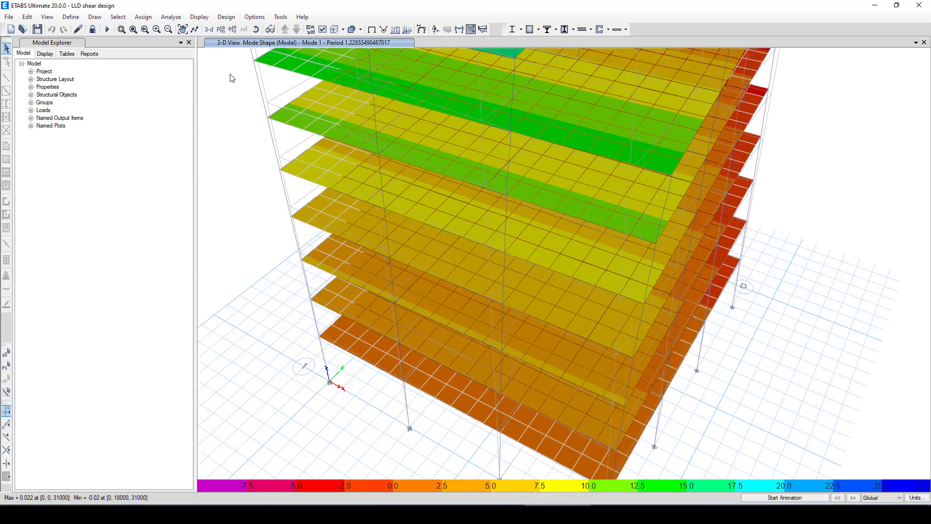
# Display the Modal Periods And Frequencies and Modal Participating Mass Ratios tables under Modal Information.
pyautogui.click(199, 17)
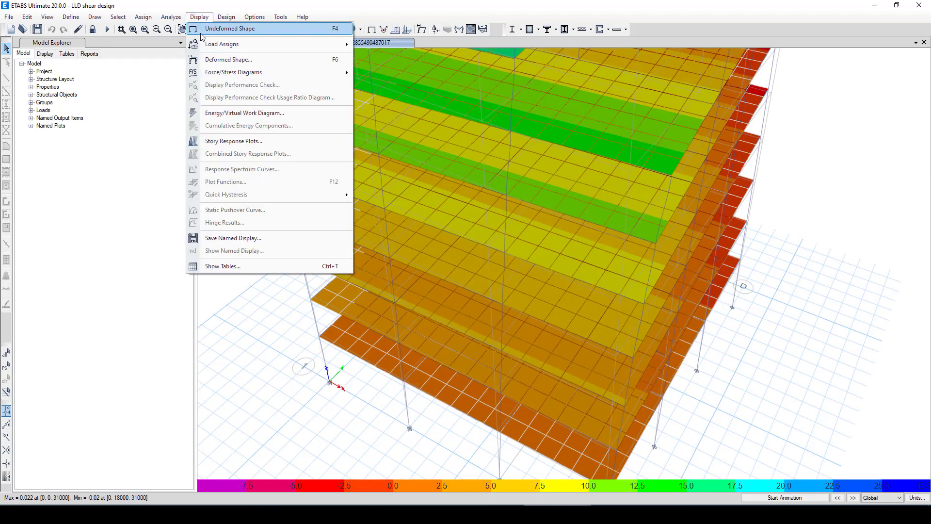
pyautogui.click(246, 267)
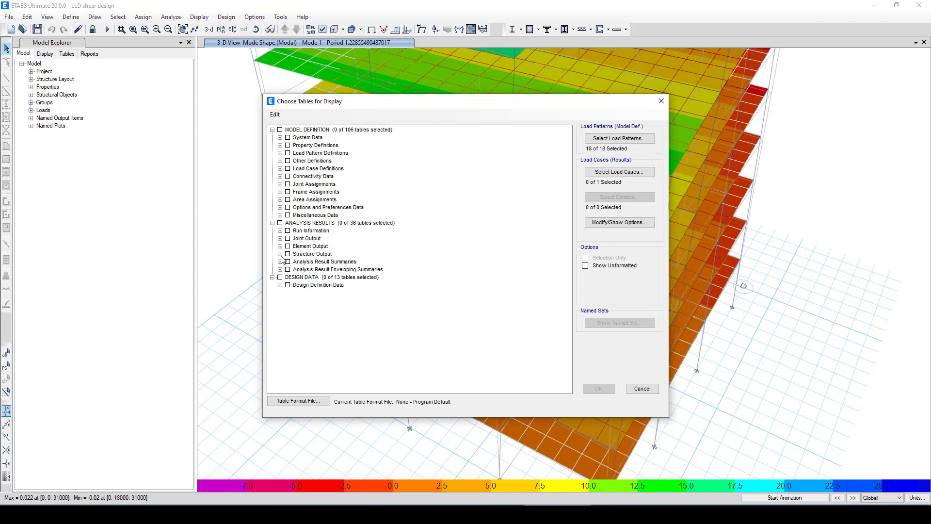
pyautogui.click(281, 254)
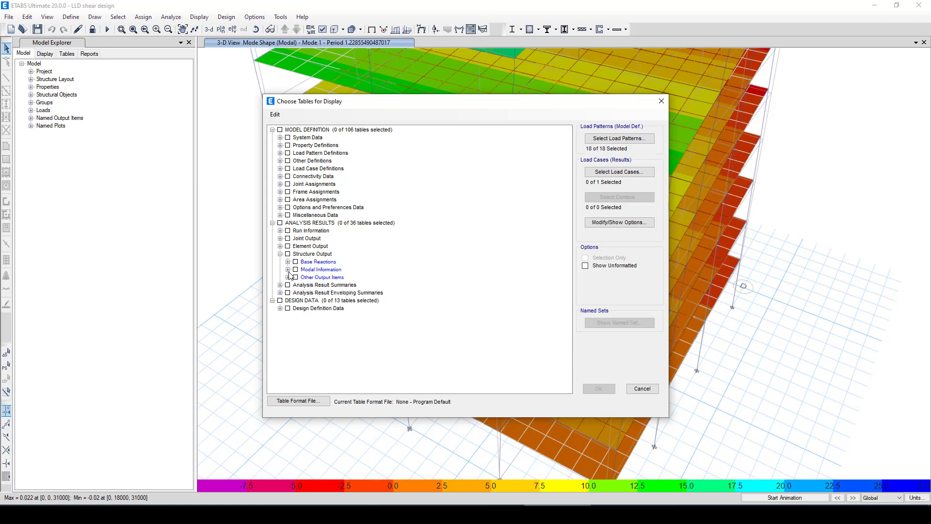
pyautogui.click(288, 269)
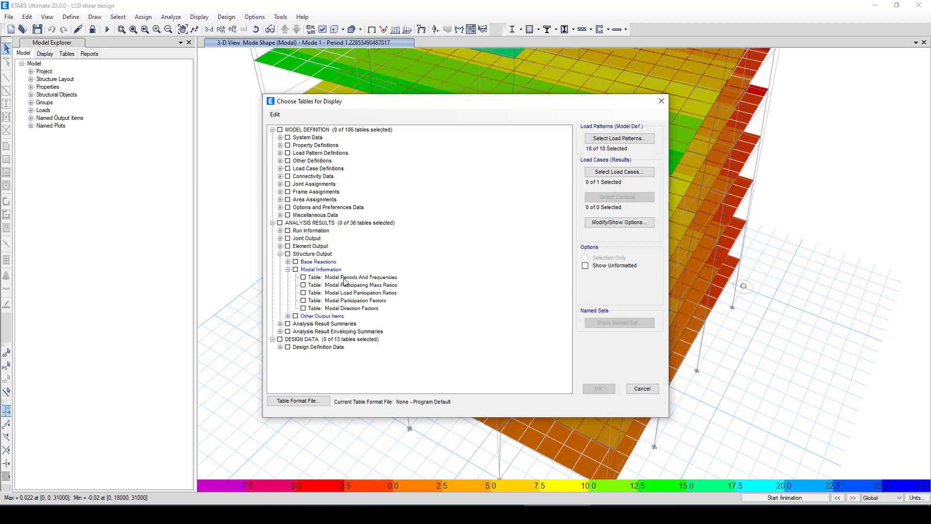
pyautogui.click(303, 279)
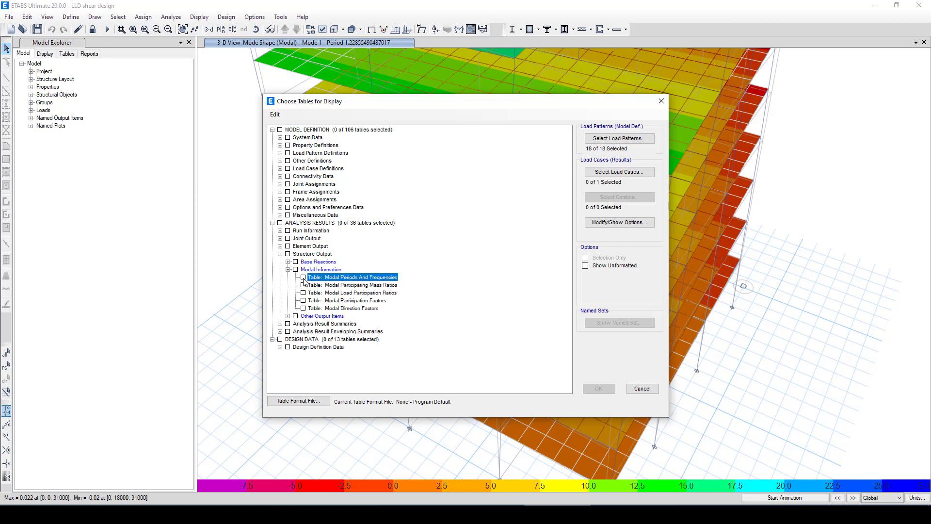
pyautogui.click(369, 278)
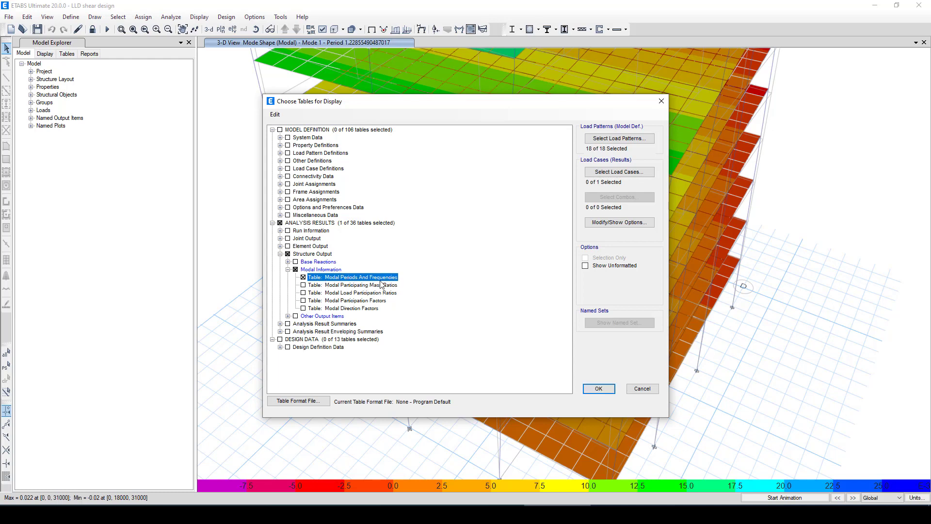
pyautogui.click(305, 288)
pyautogui.click(352, 290)
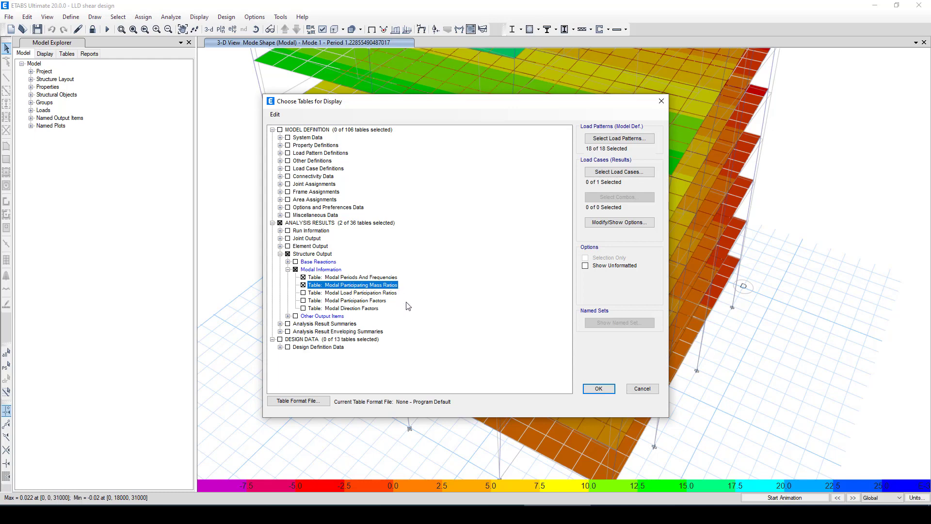
pyautogui.click(599, 388)
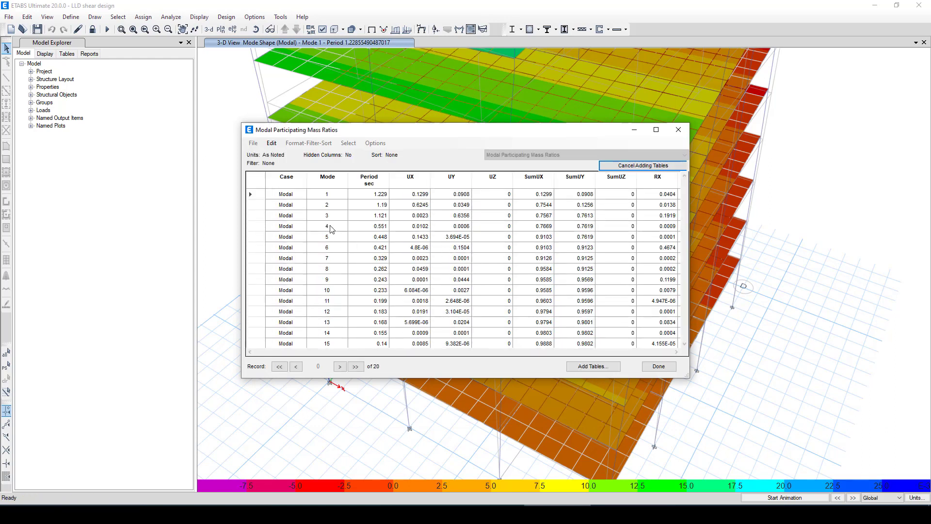
pyautogui.click(379, 196)
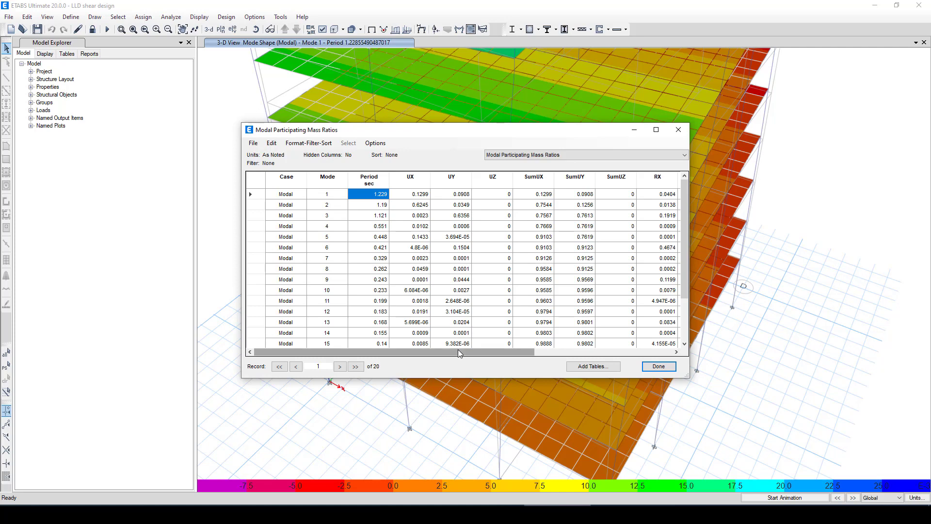
pyautogui.moveTo(458, 349); pyautogui.dragTo(512, 358)
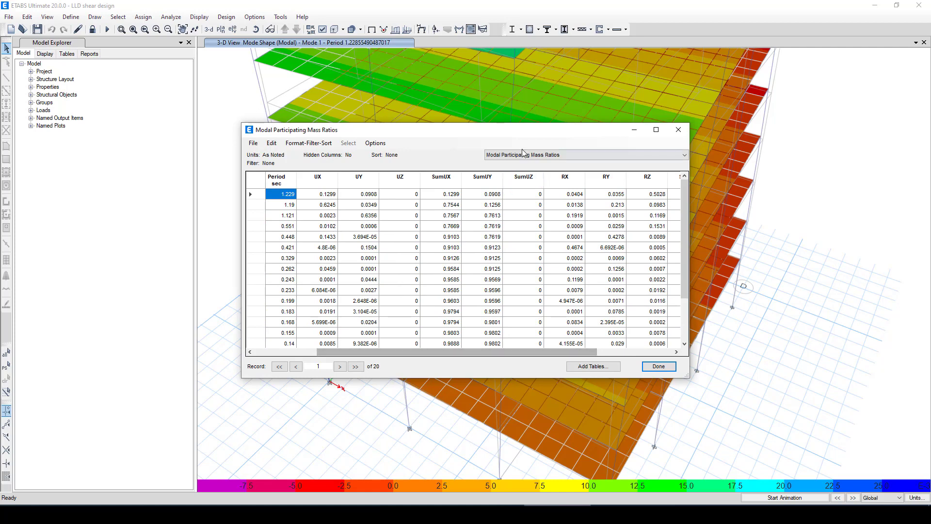
pyautogui.click(523, 154)
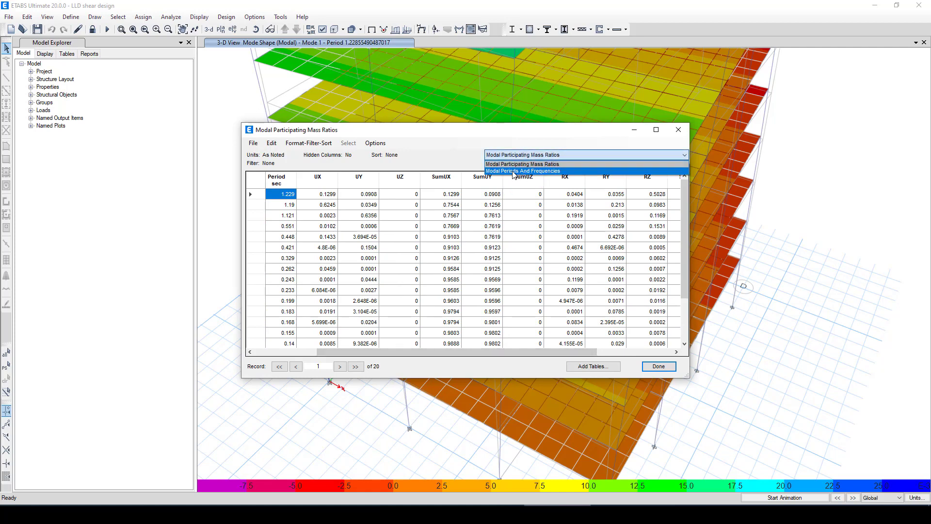
pyautogui.click(523, 171)
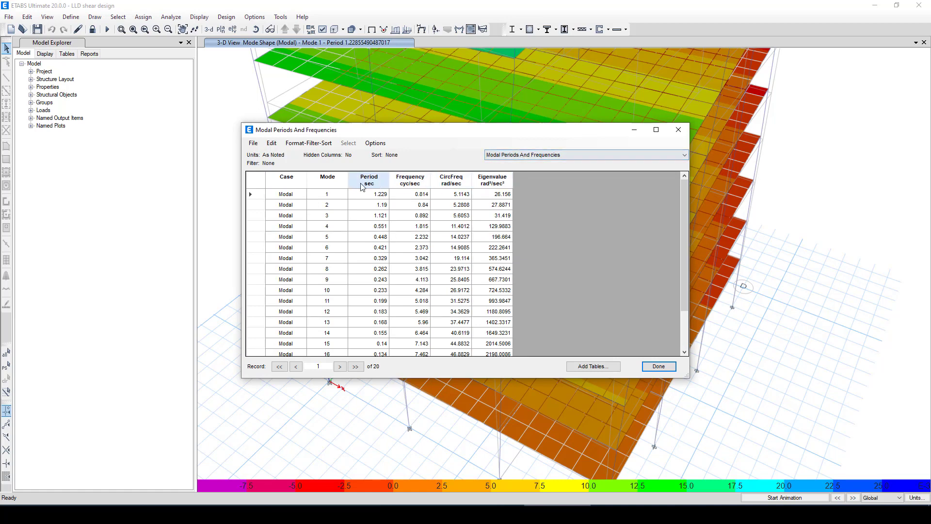
pyautogui.click(379, 196)
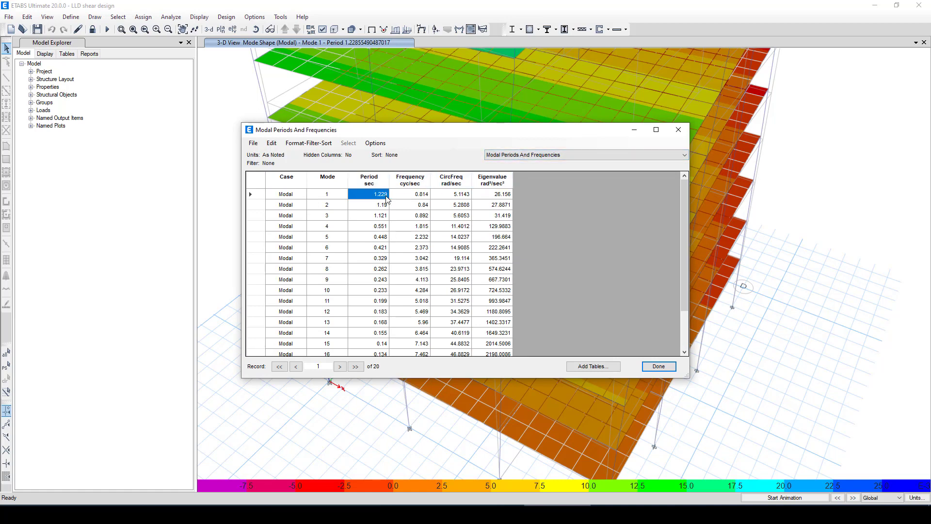
pyautogui.click(416, 196)
pyautogui.click(527, 154)
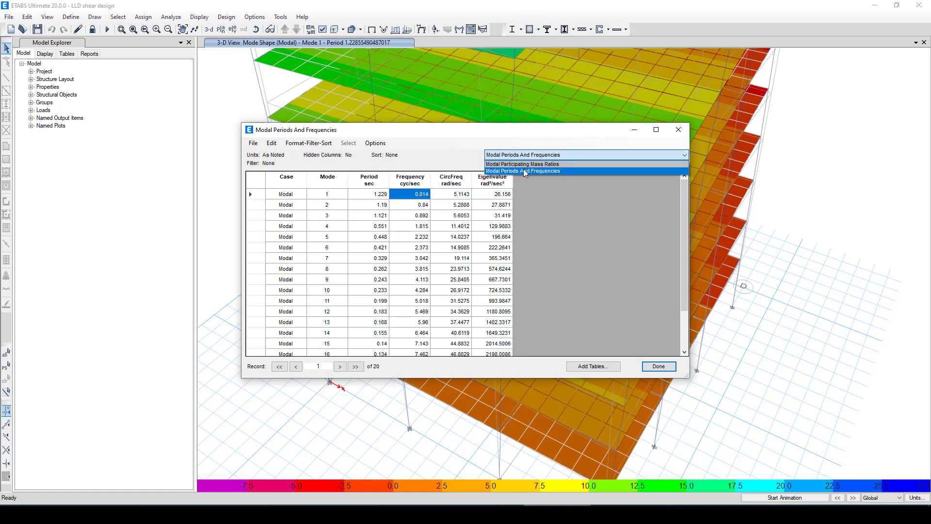
pyautogui.click(521, 164)
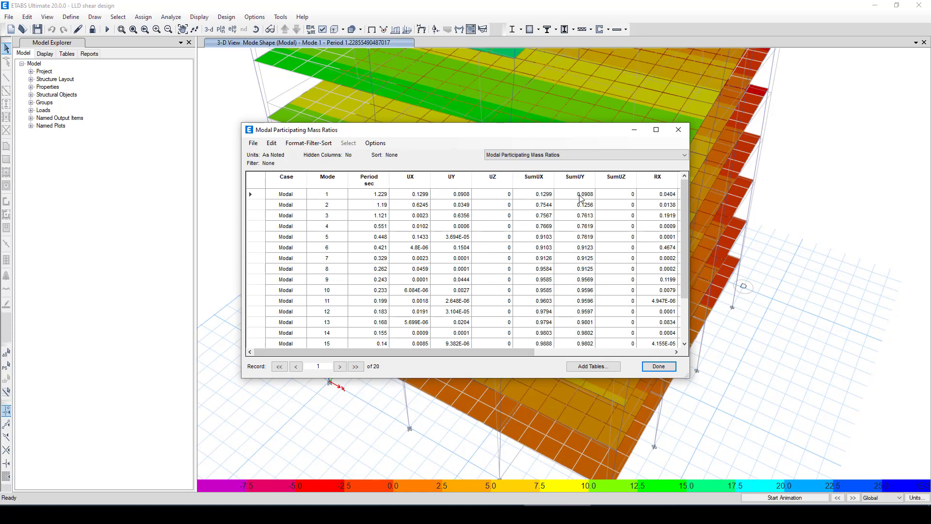
pyautogui.moveTo(541, 195); pyautogui.dragTo(626, 196)
pyautogui.click(545, 196)
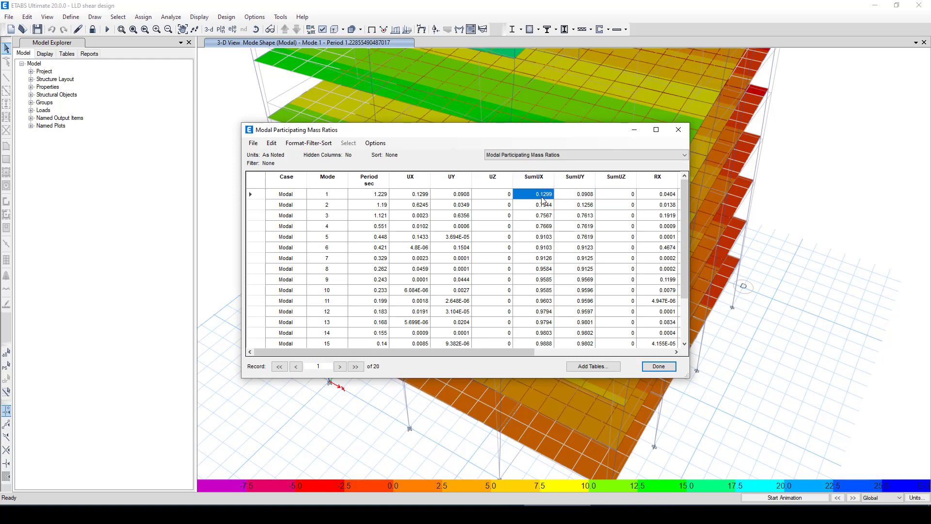
pyautogui.click(573, 195)
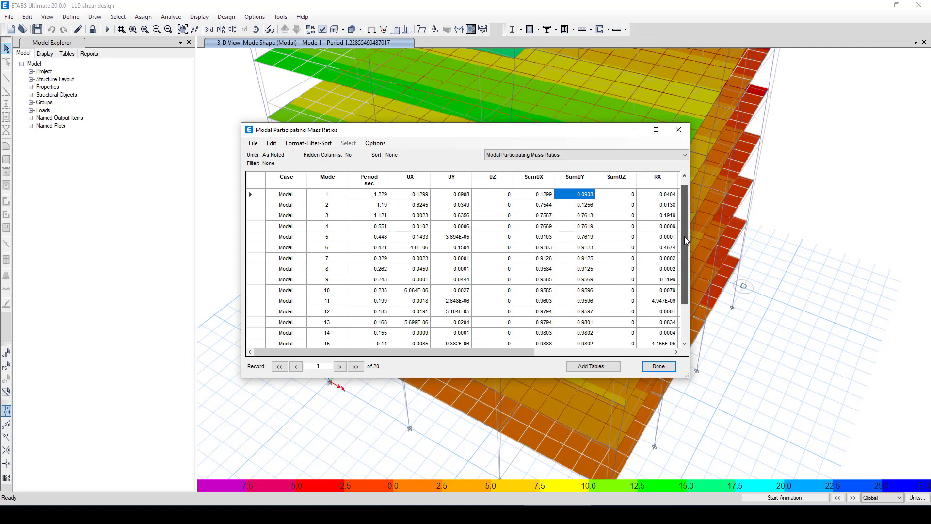
pyautogui.moveTo(685, 237); pyautogui.dragTo(686, 277)
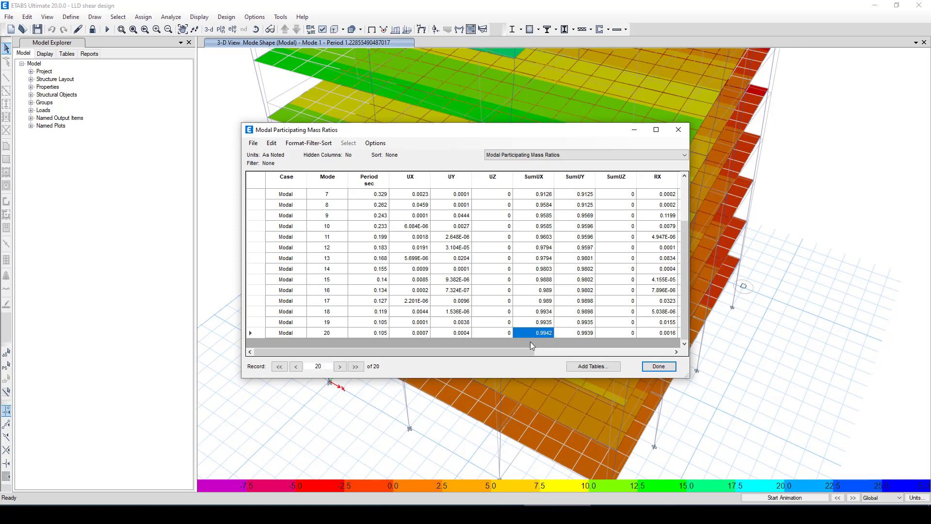
pyautogui.moveTo(539, 333); pyautogui.dragTo(600, 333)
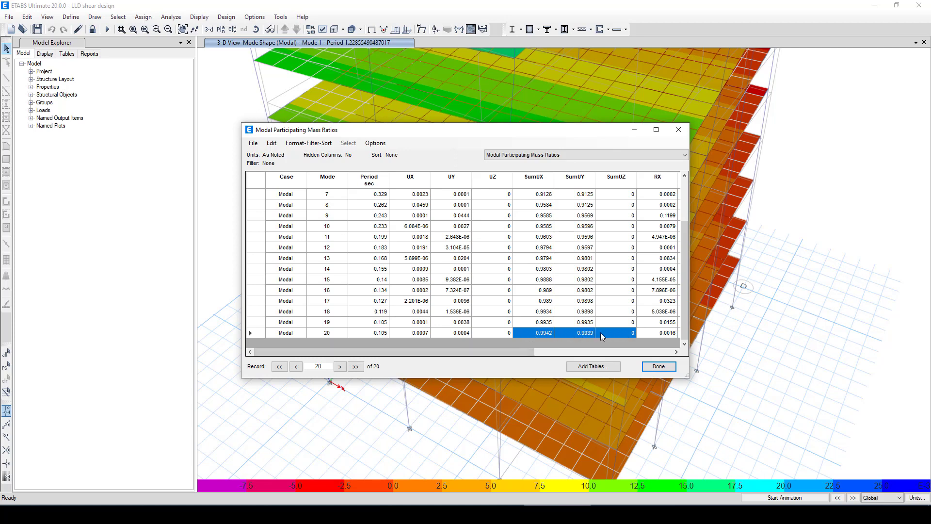
pyautogui.moveTo(531, 352); pyautogui.dragTo(669, 351)
pyautogui.moveTo(580, 335)
pyautogui.mouseDown()
pyautogui.moveTo(649, 334)
pyautogui.moveTo(579, 334)
pyautogui.mouseUp()
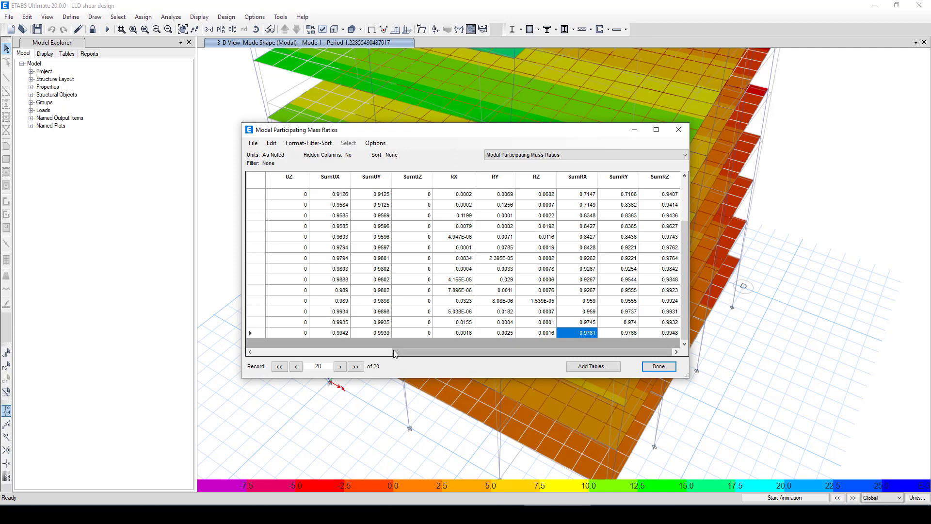
pyautogui.moveTo(426, 350); pyautogui.dragTo(277, 352)
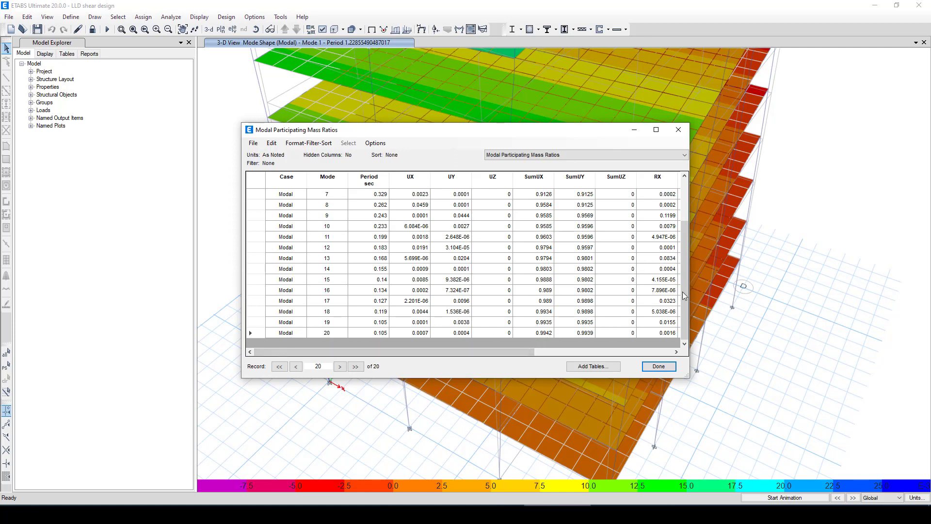
# Inspect the SumUX values for modes 2 to 7, reaching 0.9126 at mode 7.
pyautogui.moveTo(682, 292); pyautogui.dragTo(685, 257)
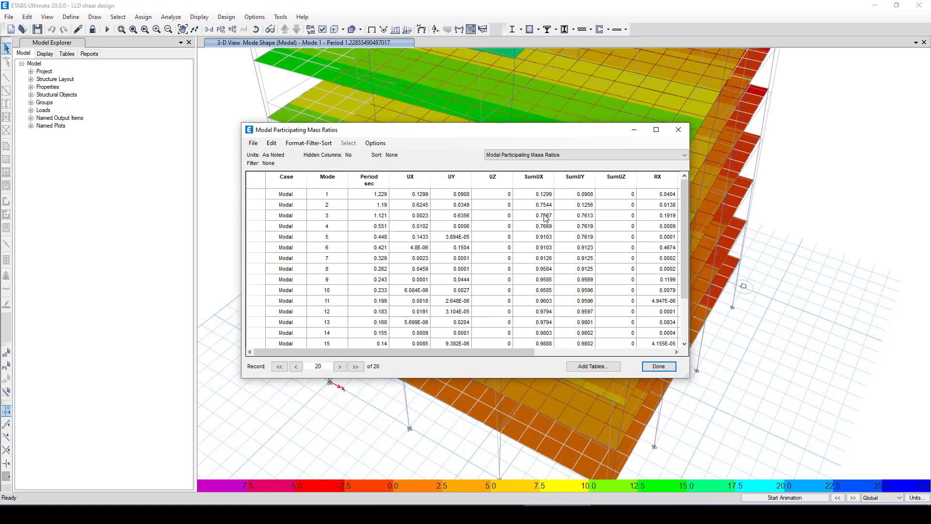
pyautogui.moveTo(538, 208); pyautogui.dragTo(632, 251)
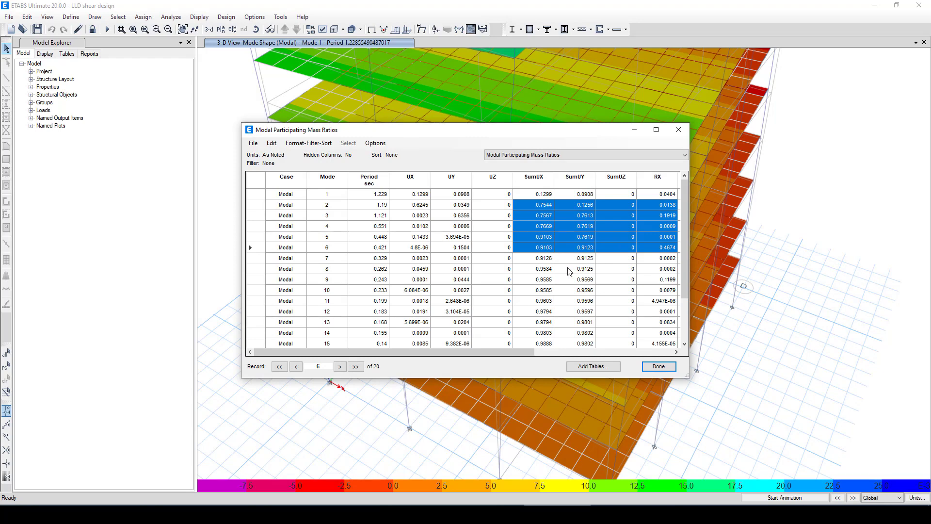
pyautogui.click(536, 208)
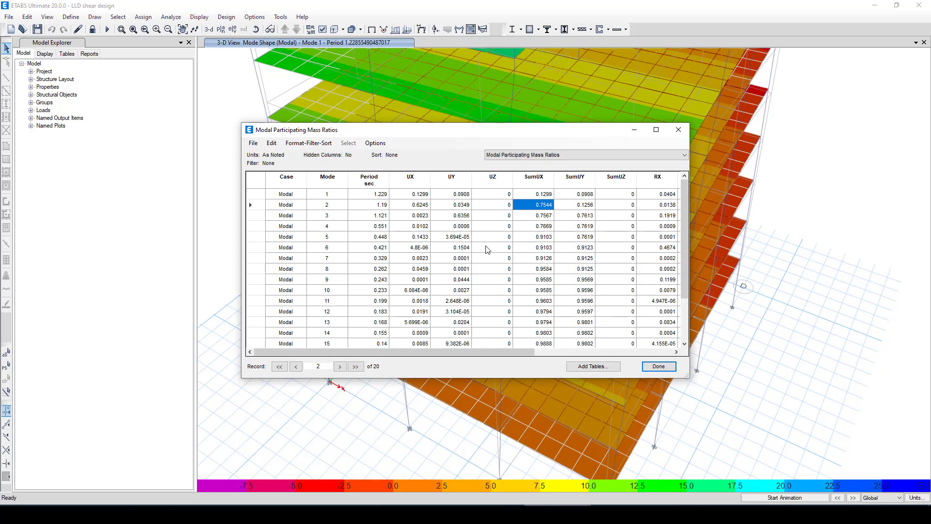
pyautogui.moveTo(542, 235); pyautogui.dragTo(537, 261)
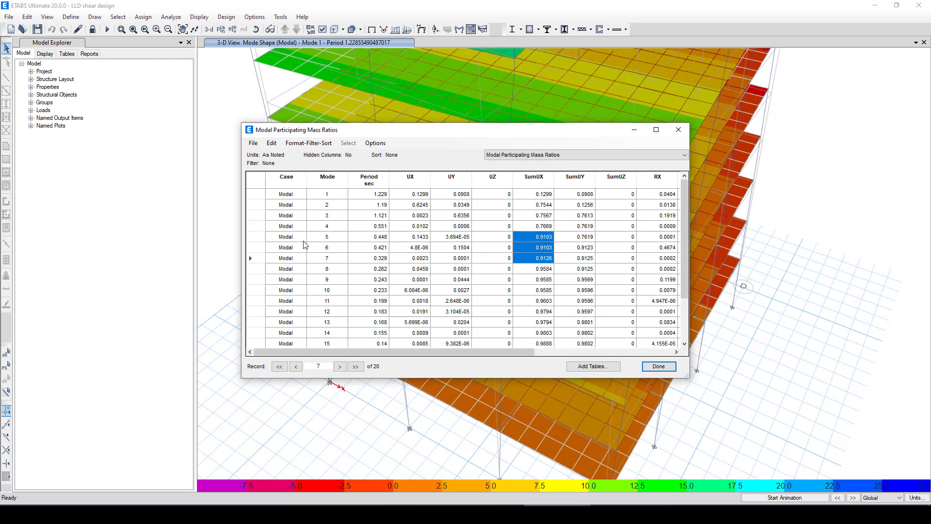
pyautogui.click(542, 260)
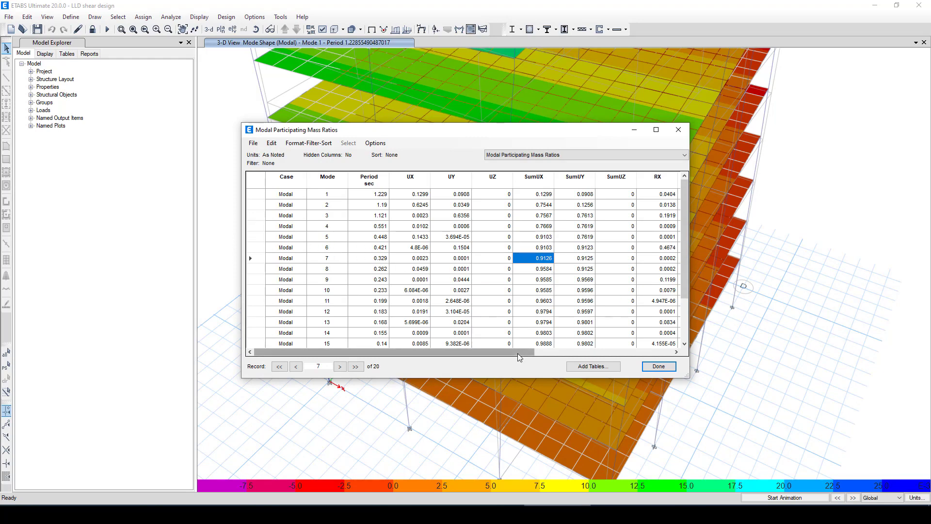
# Close the mass ratios table and zoom out on the Mode 1 building view.
pyautogui.moveTo(521, 352); pyautogui.dragTo(297, 360)
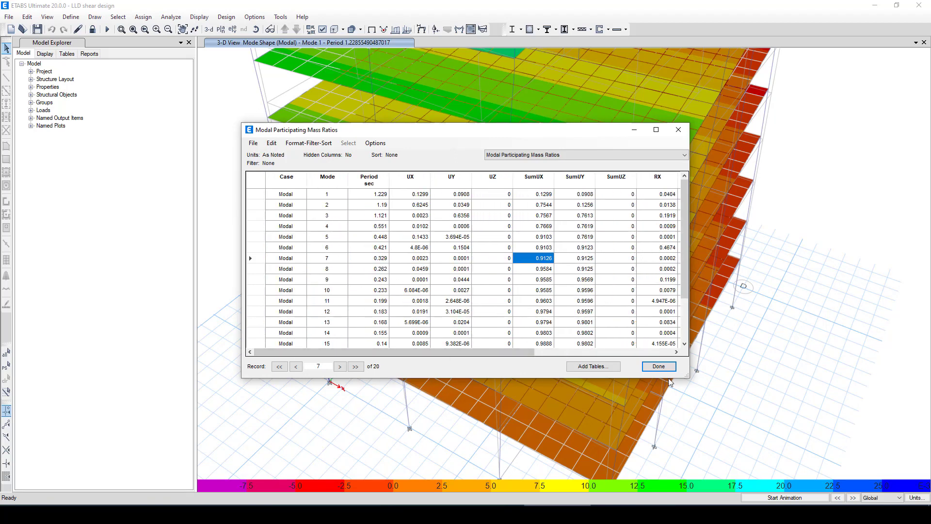
pyautogui.click(658, 367)
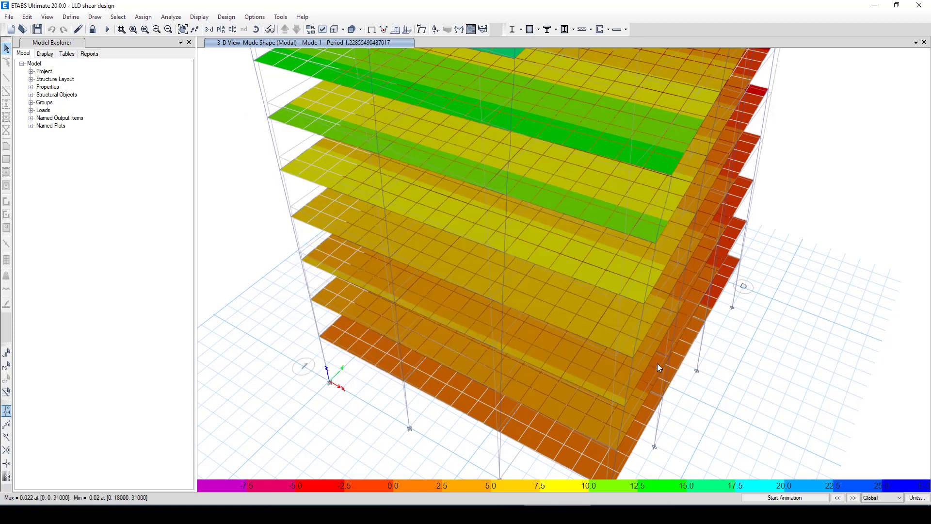
pyautogui.scroll(-4, 592, 331)
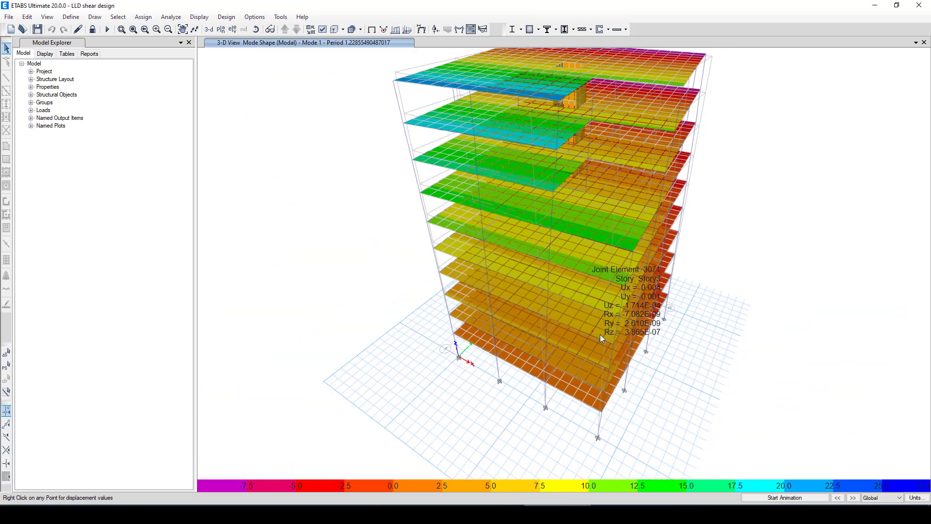